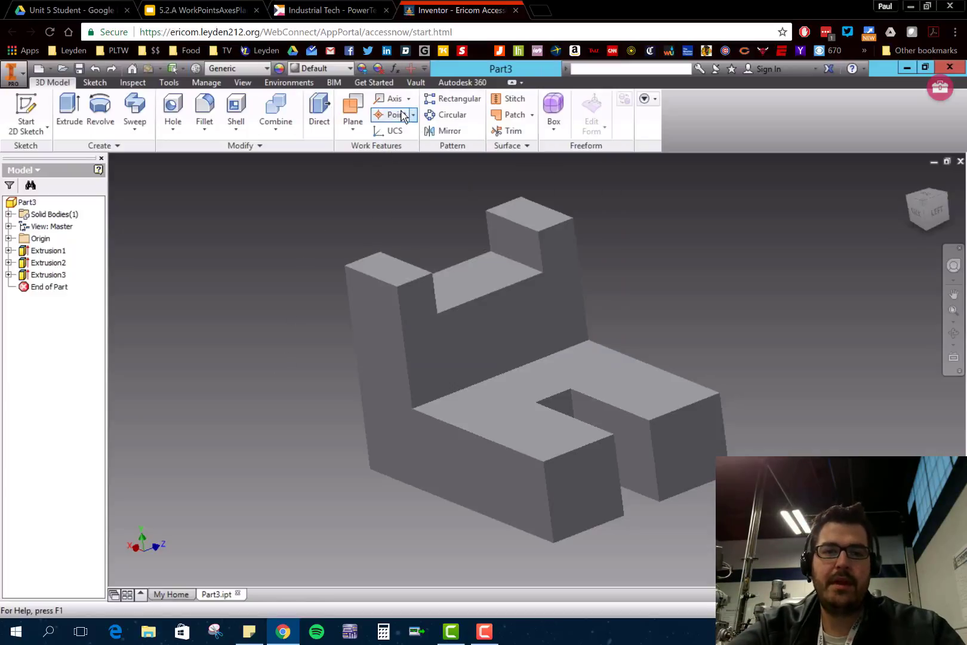
- Create work points at the base's top outer front corner and, by three planes, at the opposite arm's inner front corner beside the slot
{"action": "left_click", "coordinate": [392, 114]}
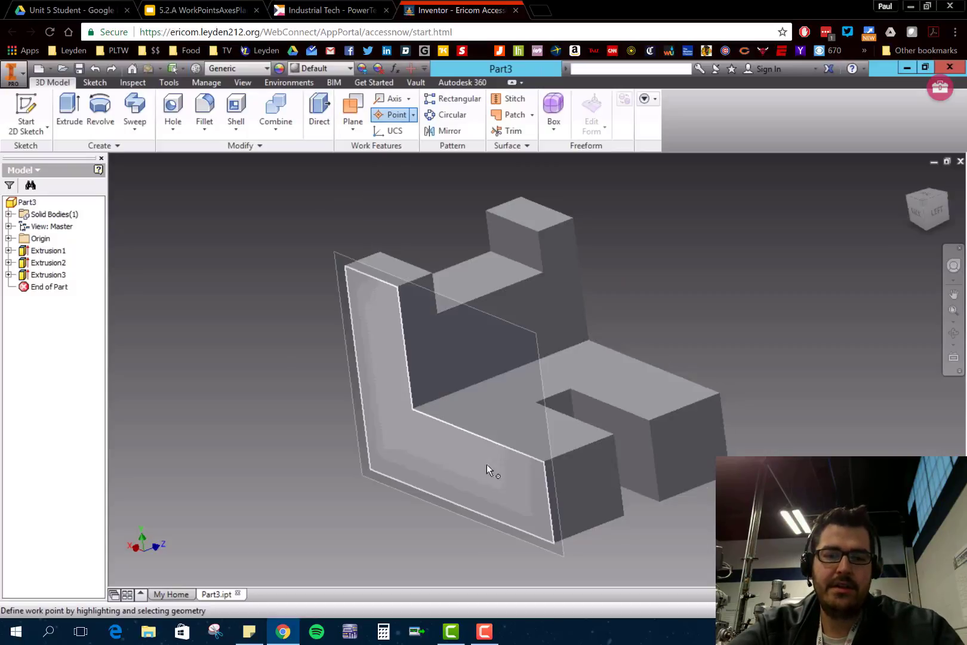
{"action": "left_click", "coordinate": [543, 462]}
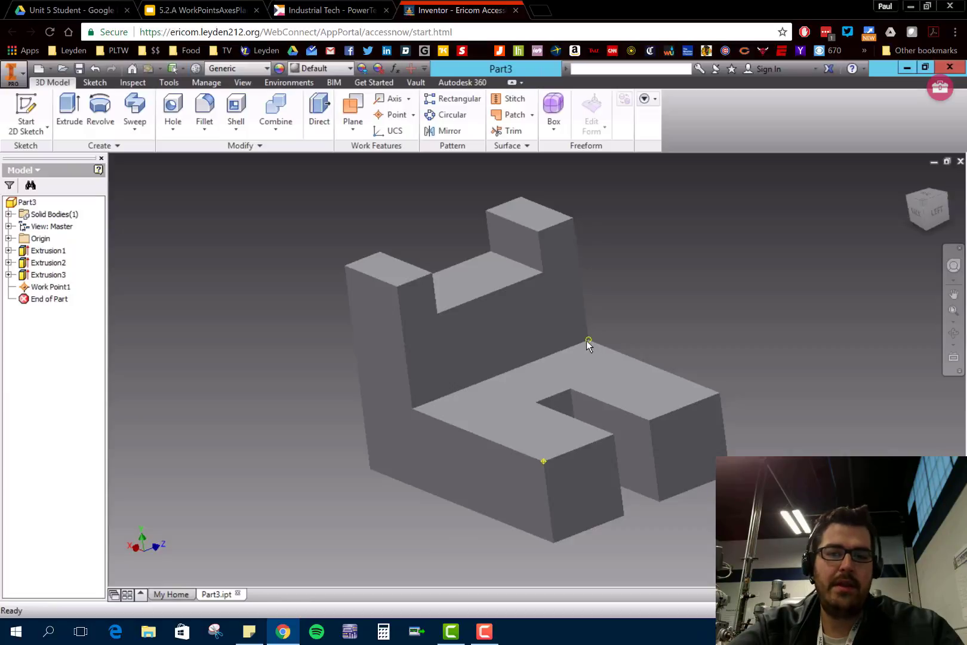
{"action": "left_click", "coordinate": [663, 435]}
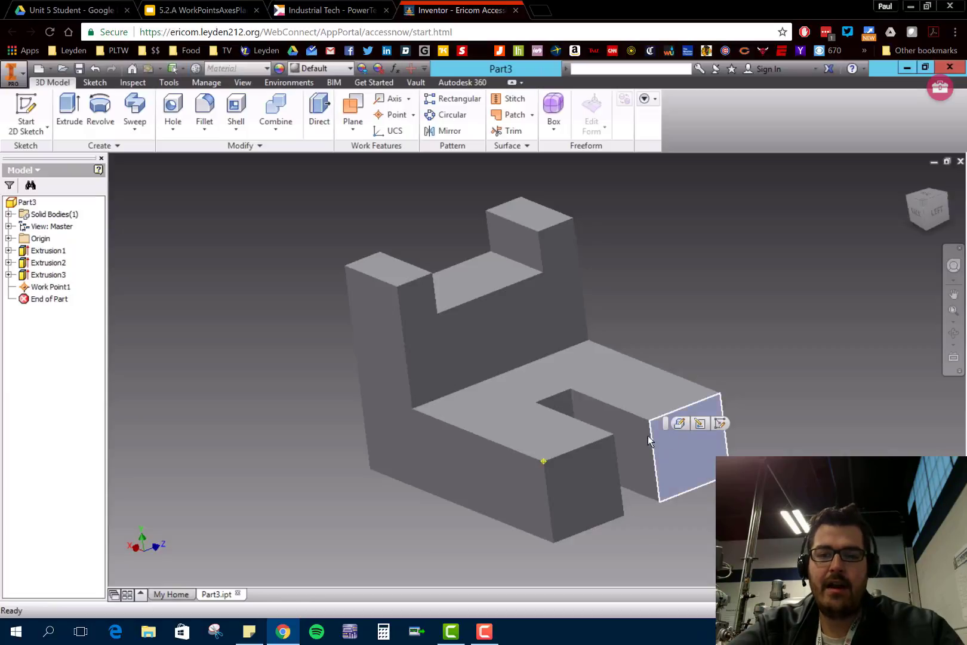
{"action": "left_click", "coordinate": [633, 435]}
{"action": "left_click", "coordinate": [649, 395]}
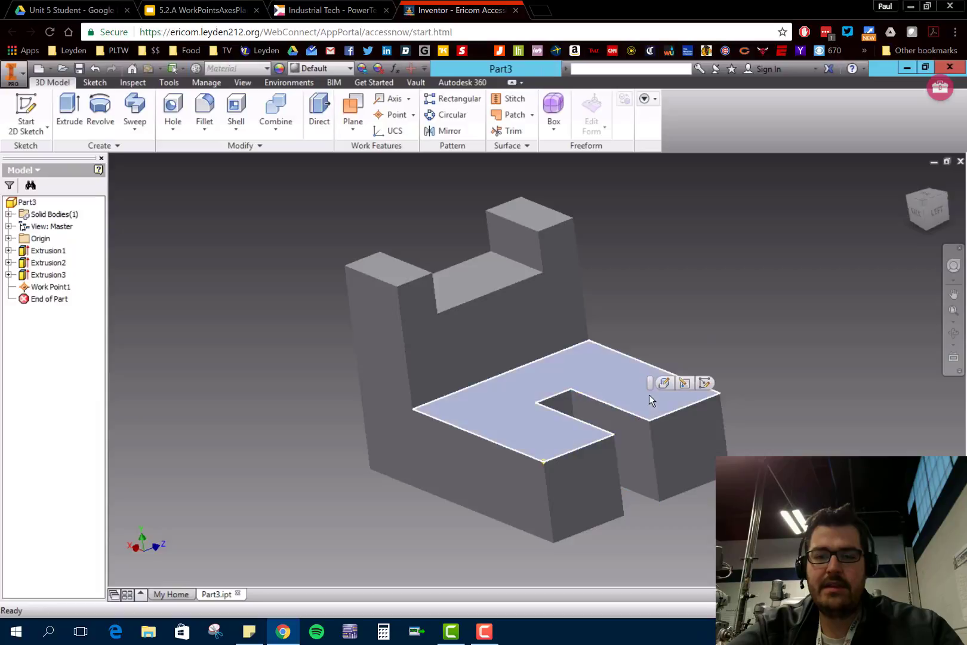
{"action": "left_click", "coordinate": [672, 436]}
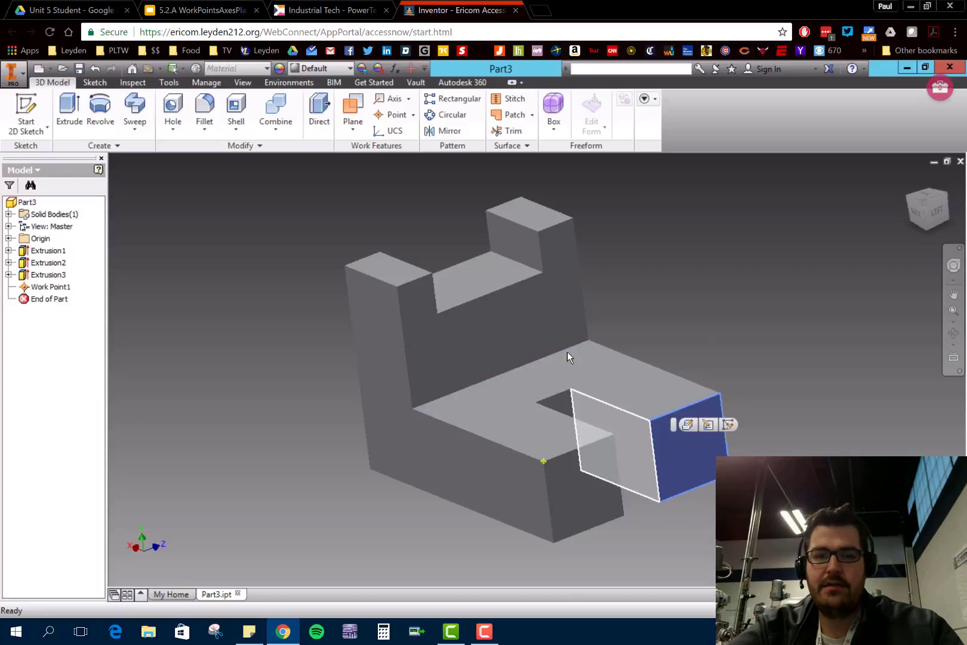
{"action": "left_click", "coordinate": [394, 115]}
{"action": "left_click", "coordinate": [655, 401]}
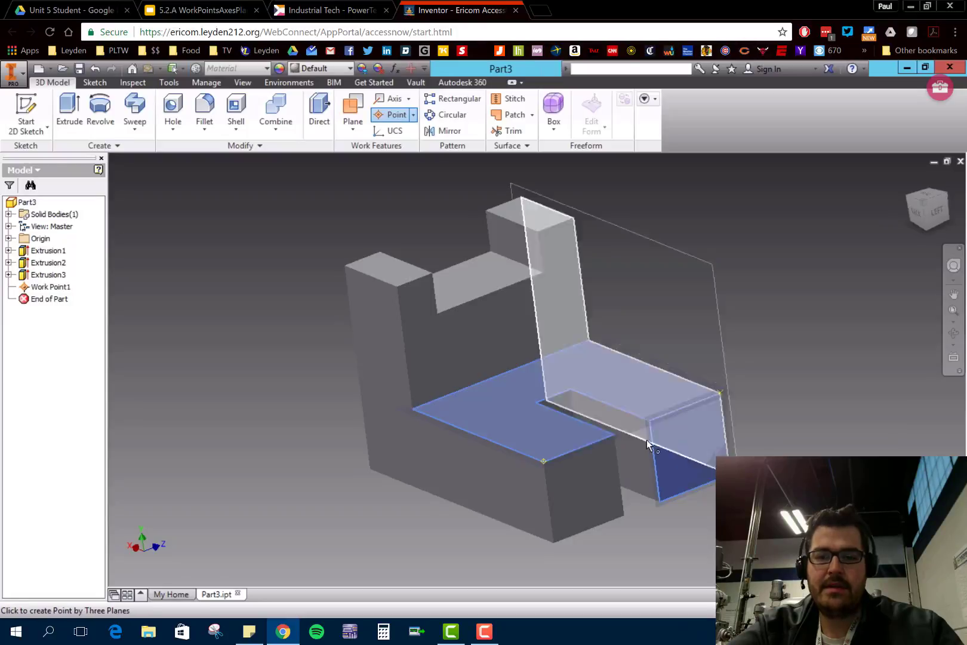
{"action": "left_click", "coordinate": [635, 448]}
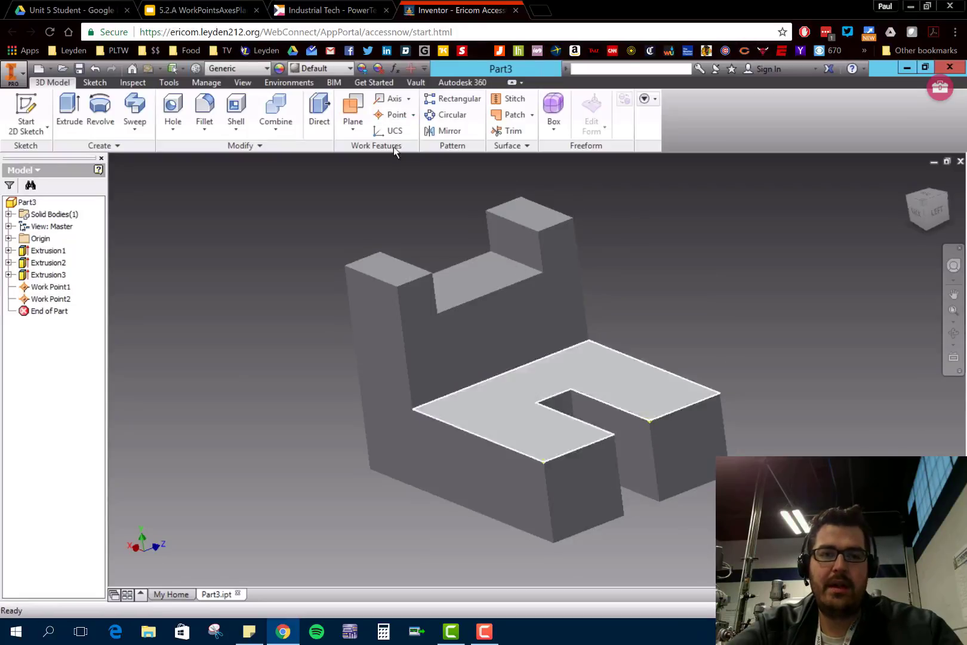
- Examine the available creation options for work points, work axes and work planes
{"action": "left_click", "coordinate": [413, 115]}
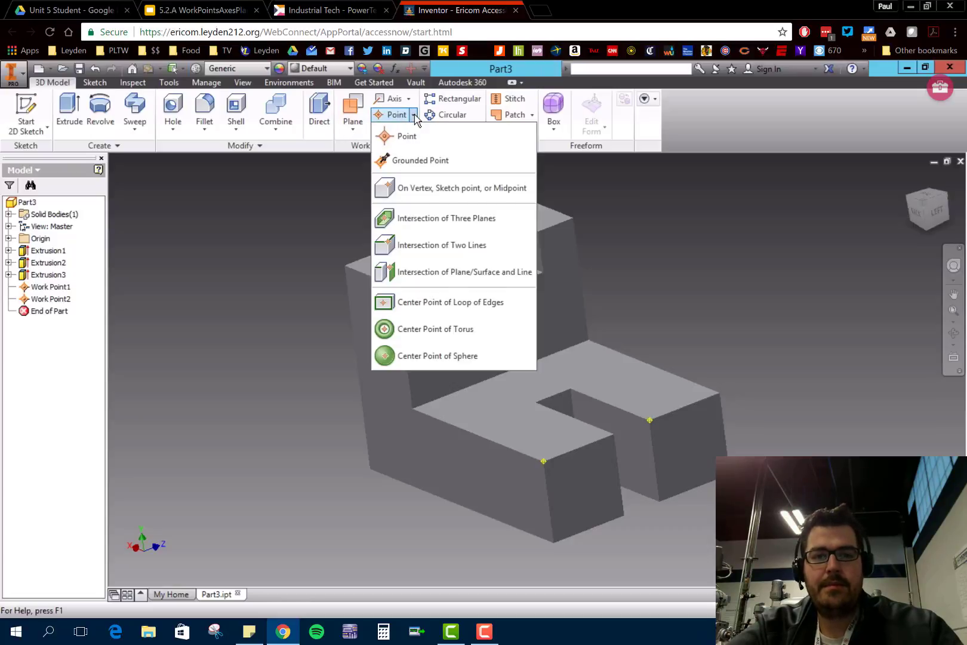
{"action": "left_click", "coordinate": [414, 115]}
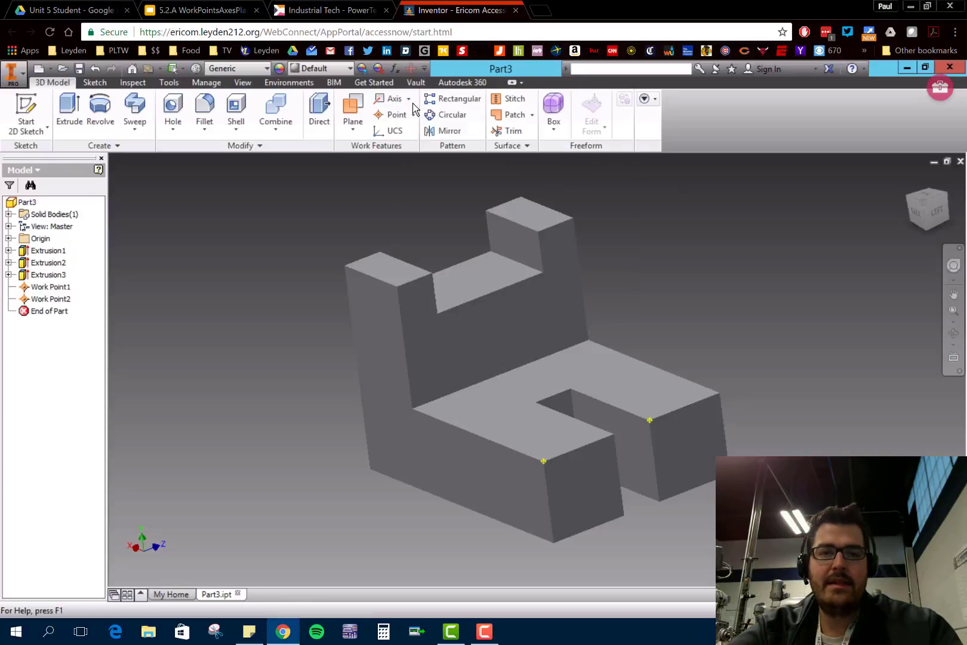
{"action": "left_click", "coordinate": [409, 102]}
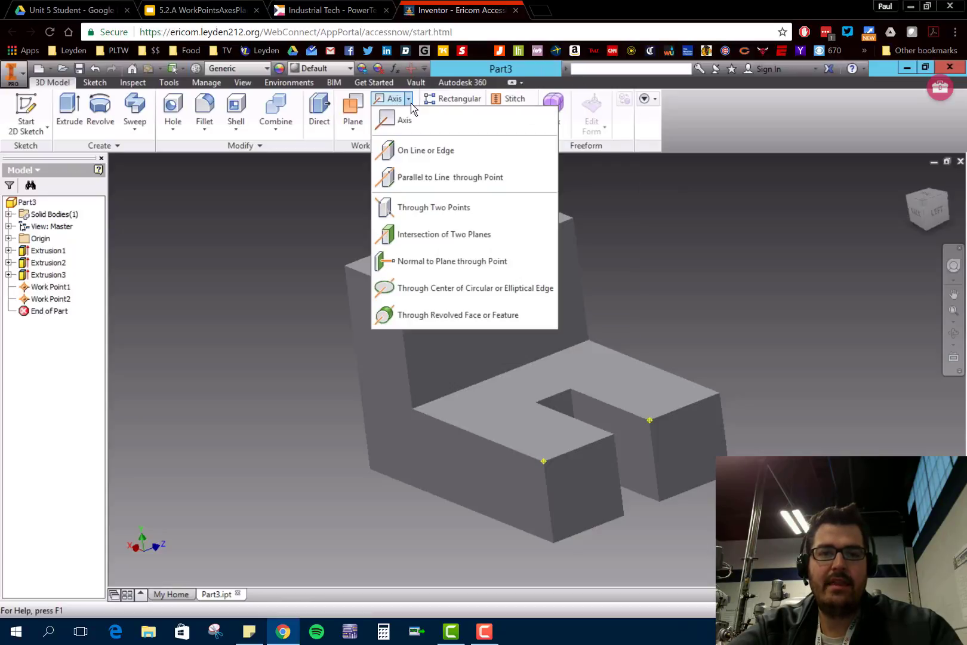
{"action": "left_click", "coordinate": [410, 102]}
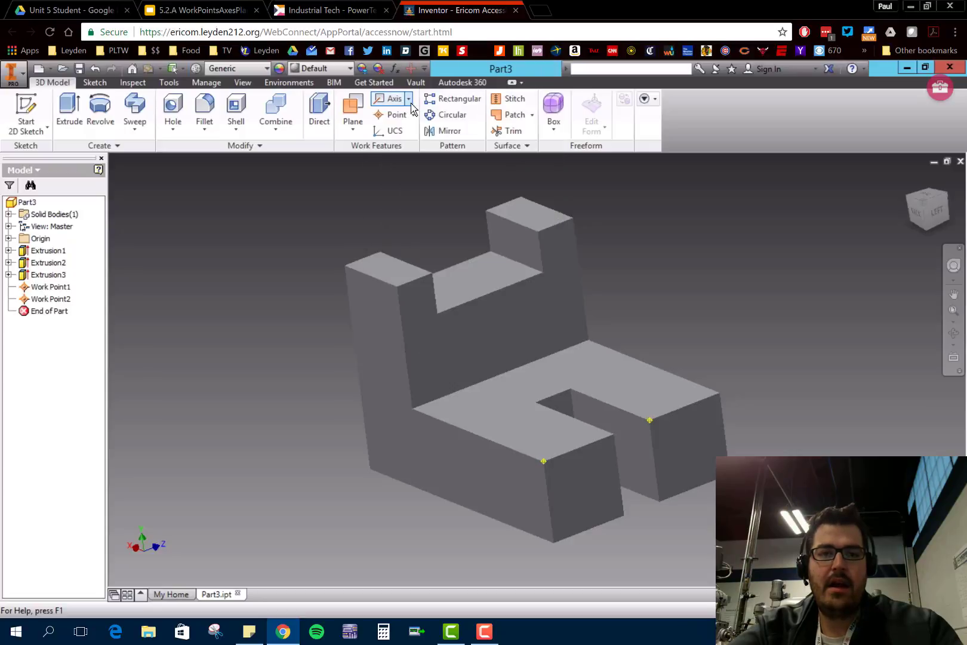
{"action": "left_click", "coordinate": [360, 135]}
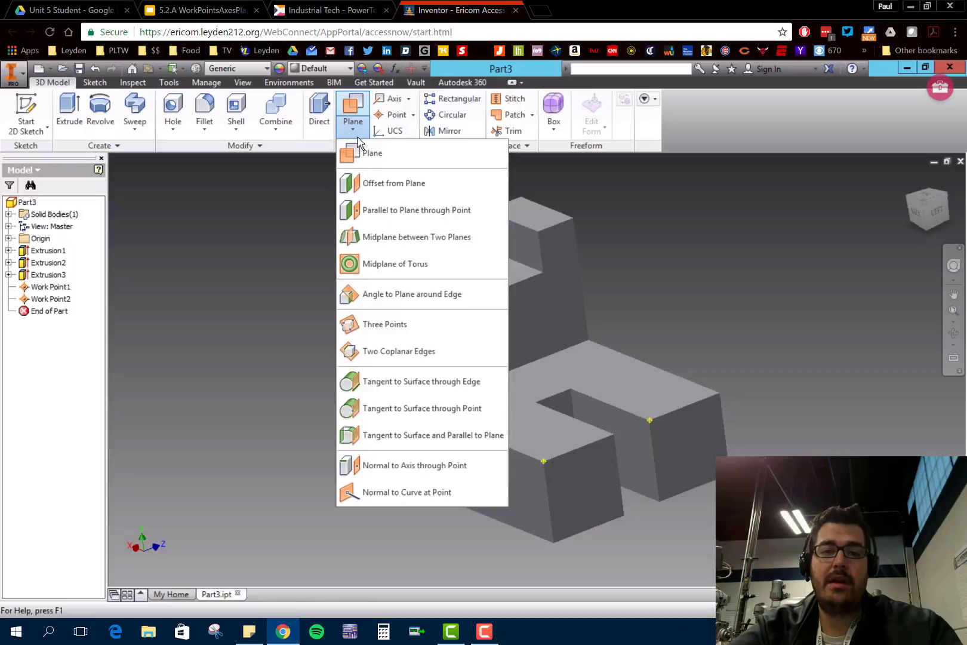
{"action": "left_click", "coordinate": [358, 133]}
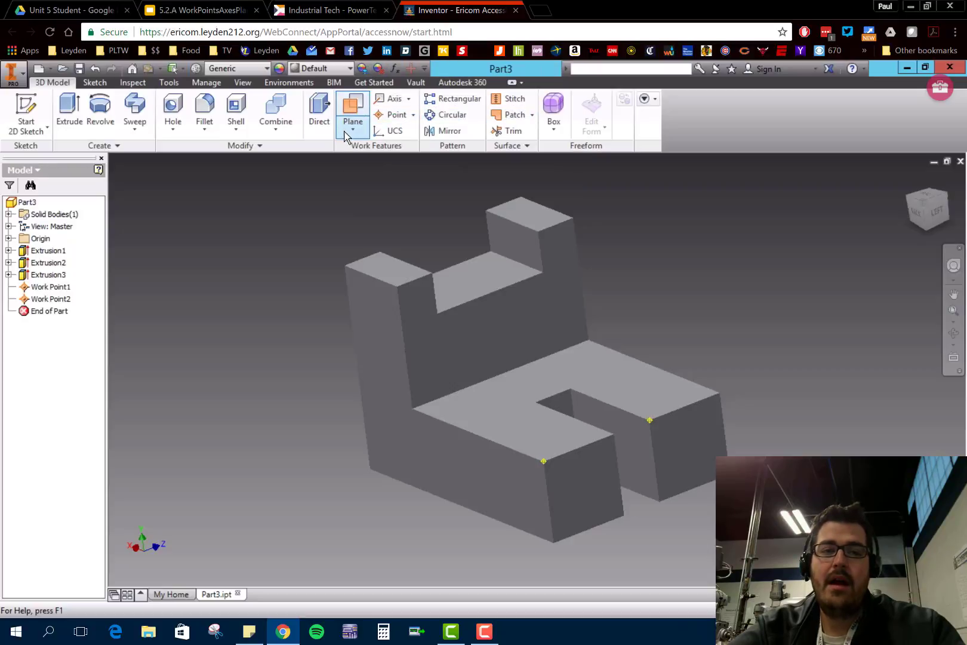
{"action": "left_click", "coordinate": [346, 132]}
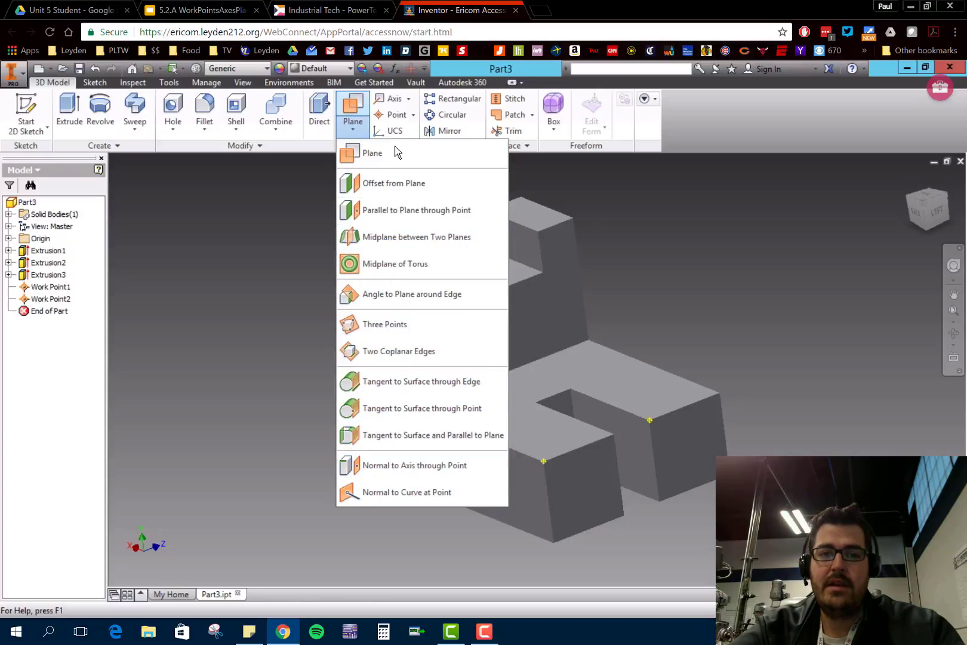
{"action": "left_click", "coordinate": [283, 220]}
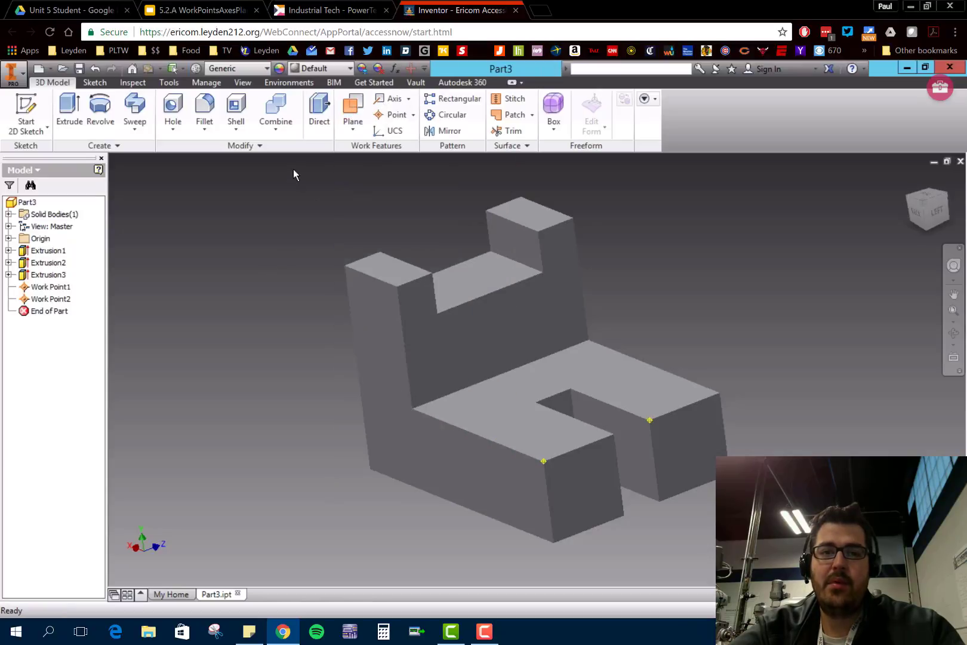
- Switch to the 5.2.A WorkPointsAxesPlanes presentation in Google Slides and read the Work Axes and Work Axis Through Two Points slides
{"action": "left_click", "coordinate": [203, 10]}
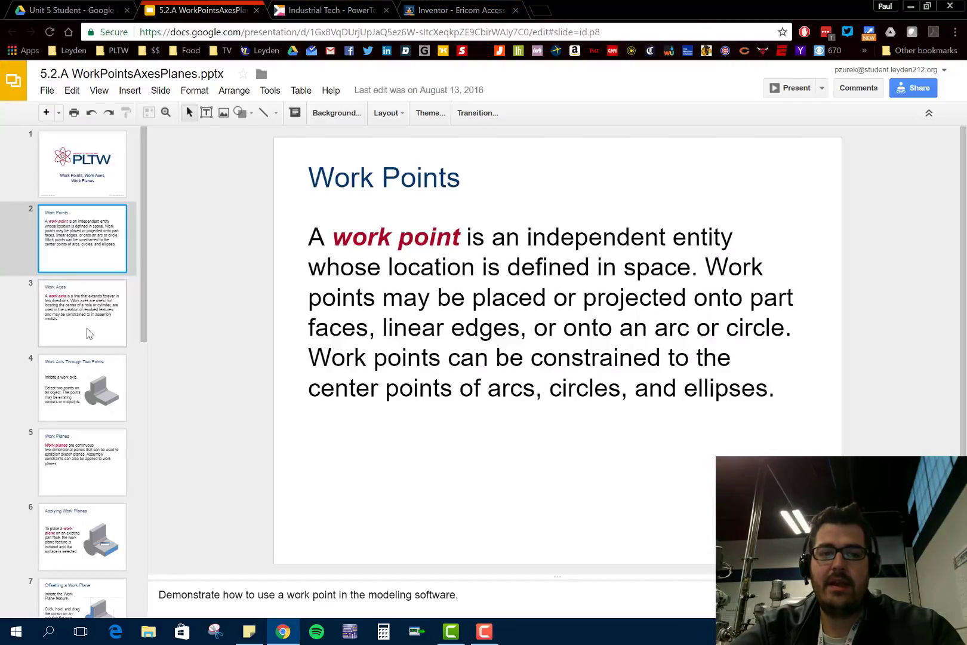
{"action": "left_click", "coordinate": [61, 337]}
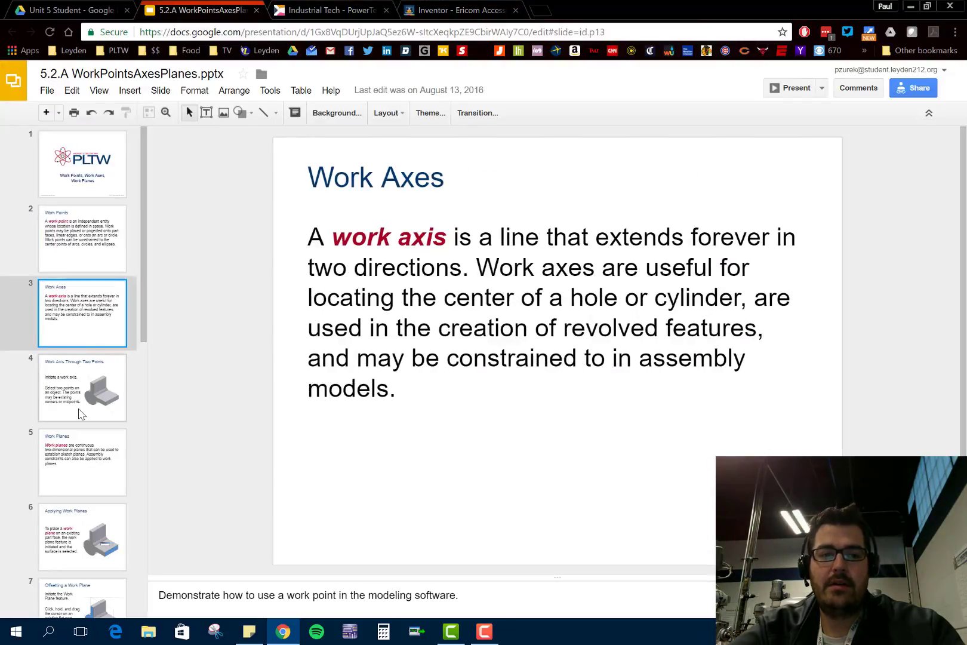
{"action": "left_click", "coordinate": [79, 413]}
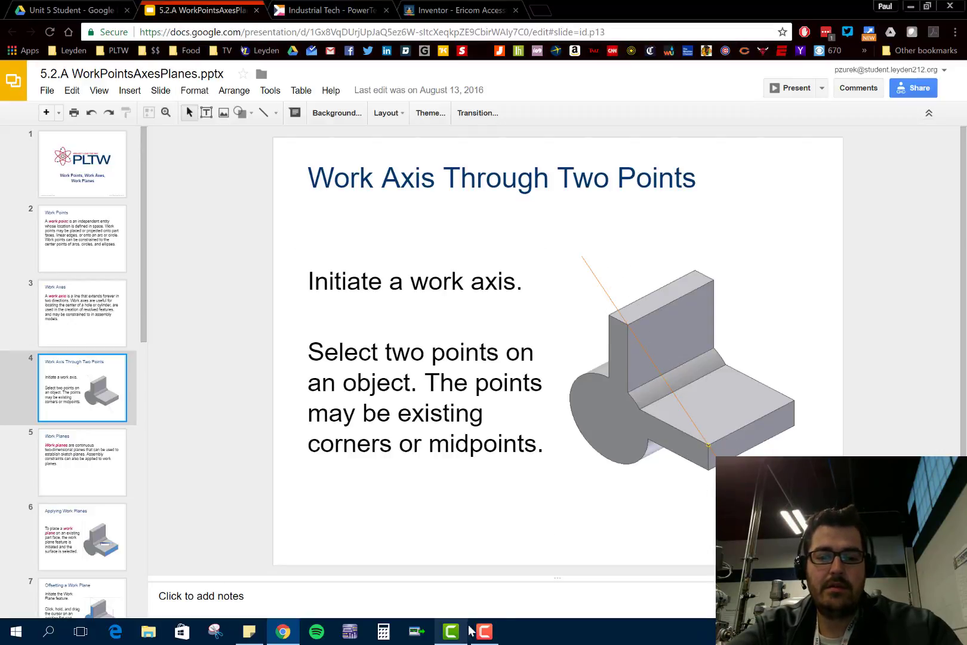
- Switch back to Inventor and create a work point at the upright's top outer front corner on the side of the second work point
{"action": "left_click", "coordinate": [399, 6]}
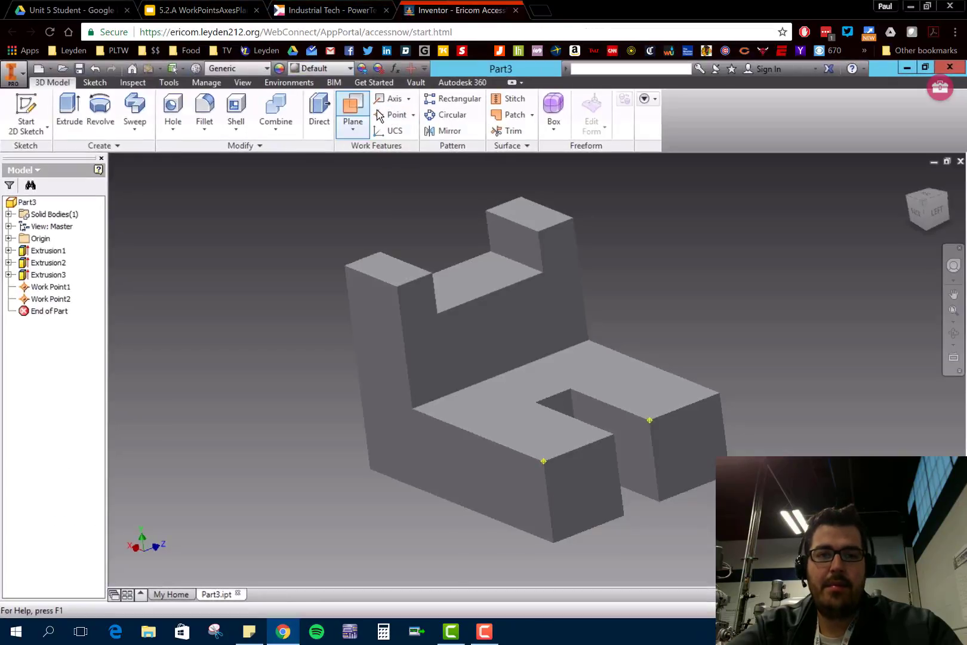
{"action": "left_click", "coordinate": [394, 114]}
{"action": "left_click", "coordinate": [574, 219]}
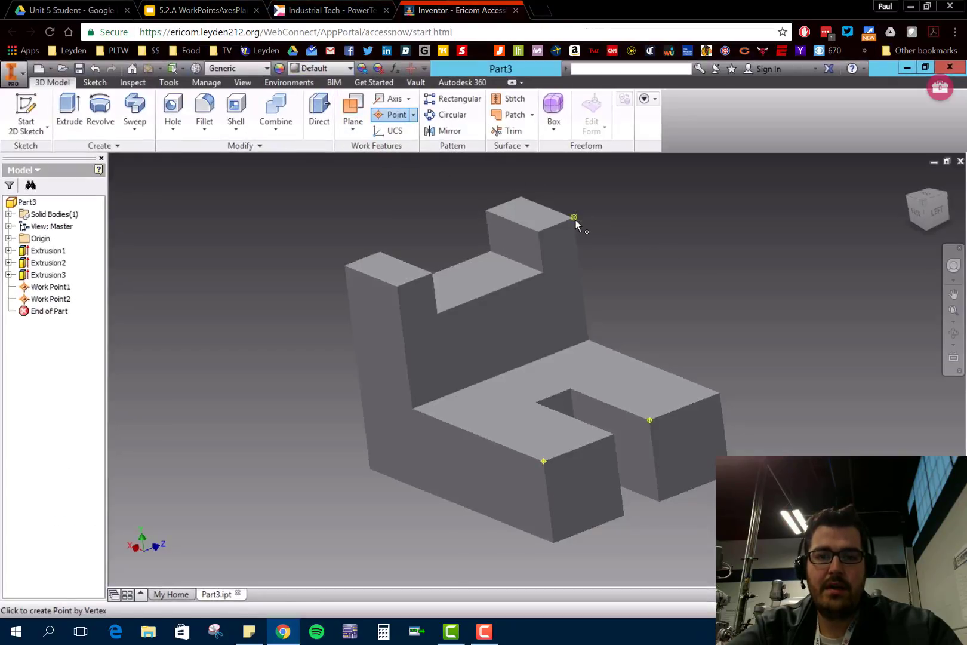
- Create a work axis through two points, from the upright's top work point to the work point at the slot's front corner
{"action": "left_click", "coordinate": [408, 99]}
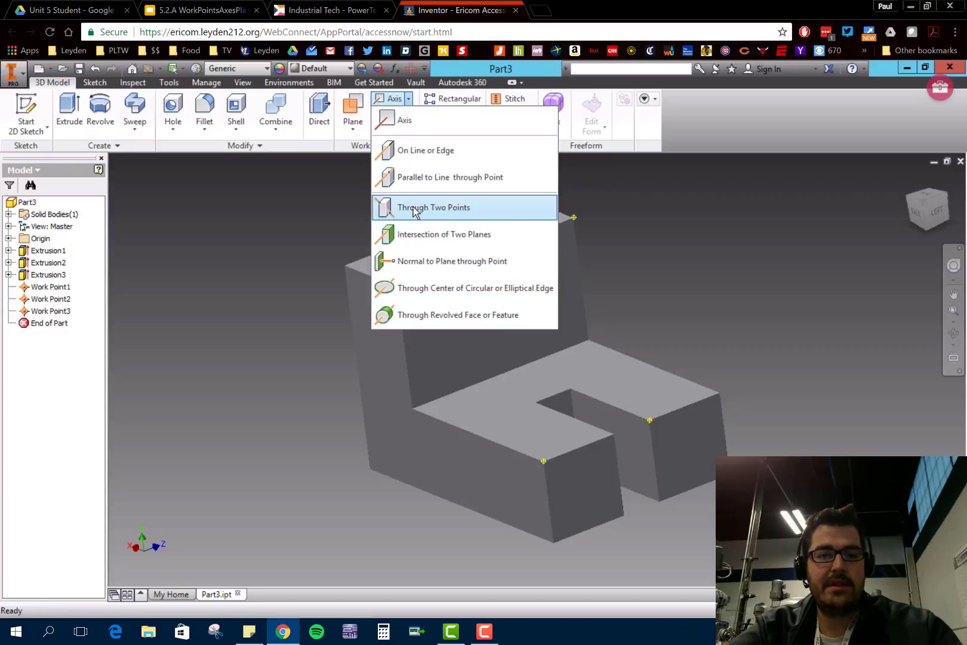
{"action": "left_click", "coordinate": [446, 209]}
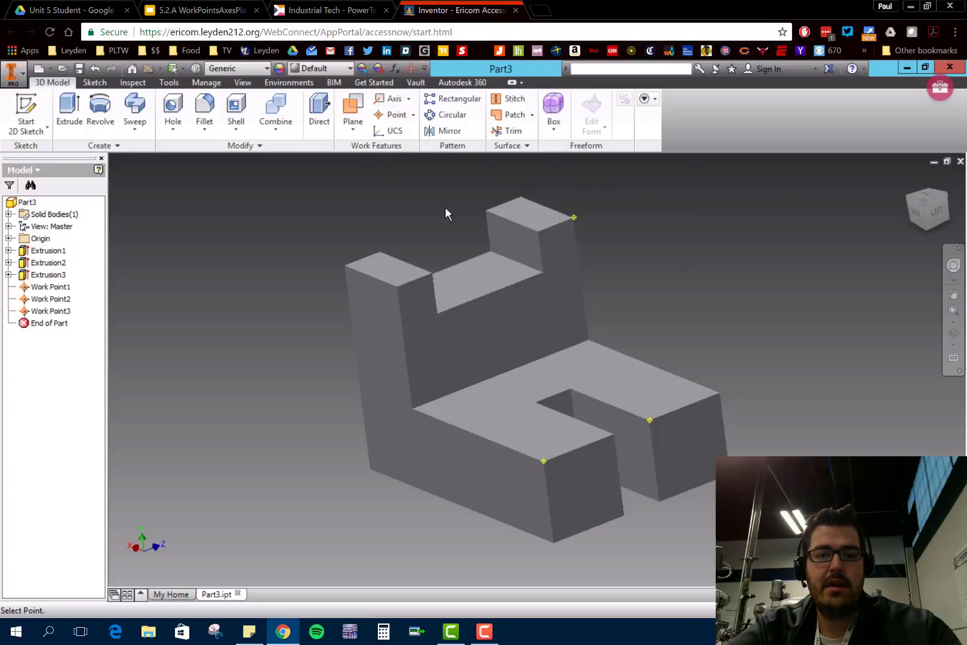
{"action": "left_click", "coordinate": [574, 218]}
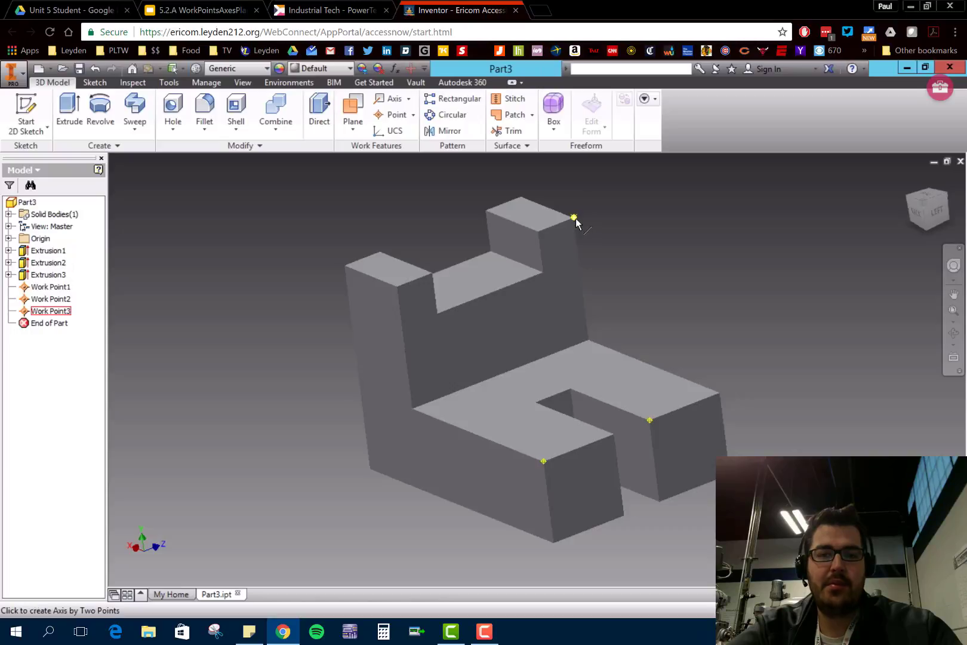
{"action": "left_click", "coordinate": [650, 421]}
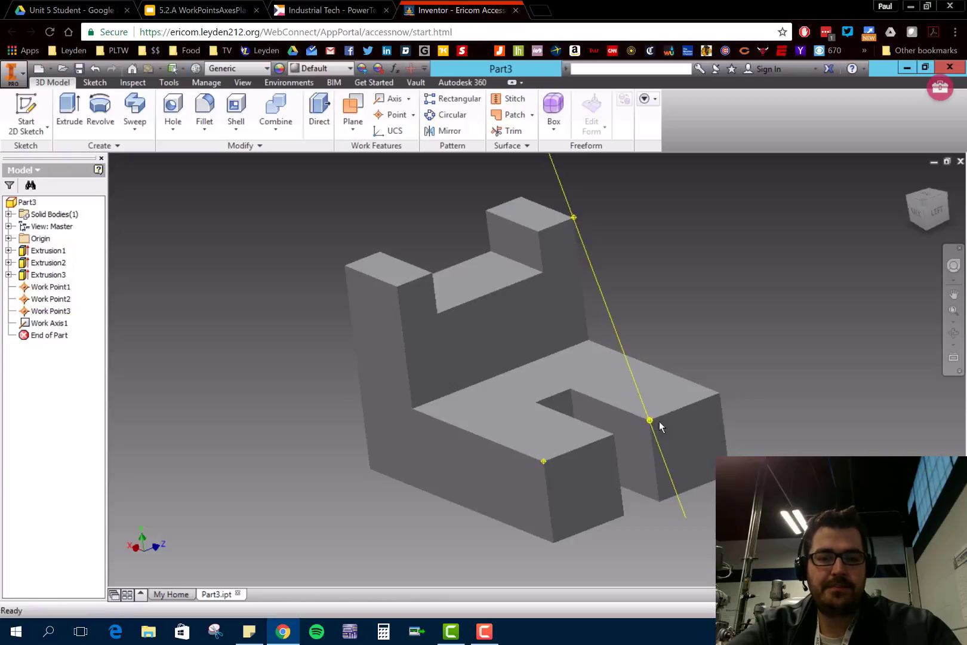
{"action": "middle_click_drag", "start_coordinate": [844, 356], "coordinate": [796, 452], "text": "shift"}
{"action": "middle_click_drag", "start_coordinate": [819, 380], "coordinate": [598, 451]}
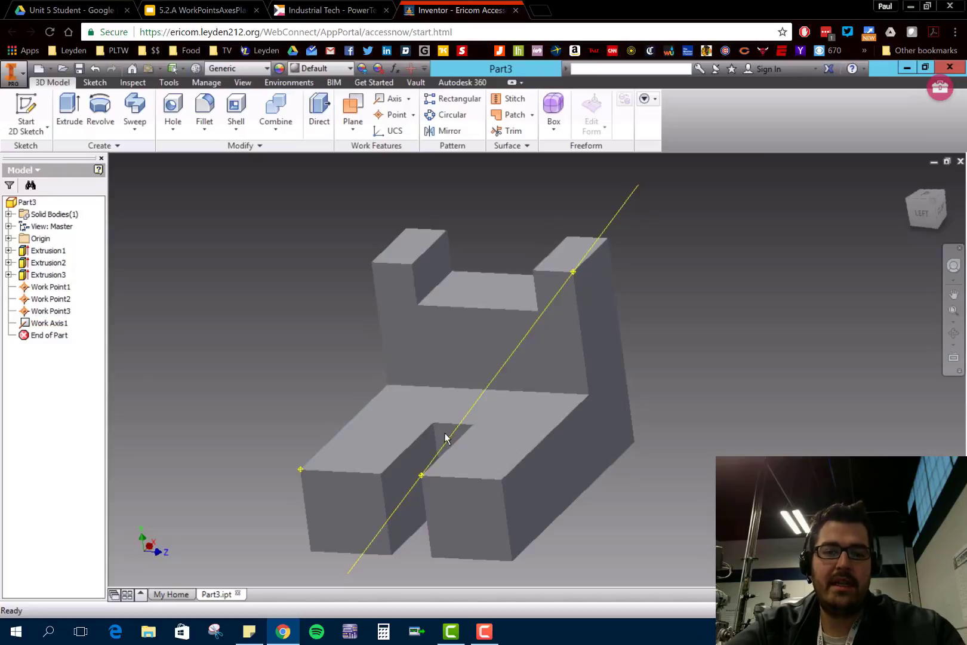
{"action": "left_click", "coordinate": [476, 419]}
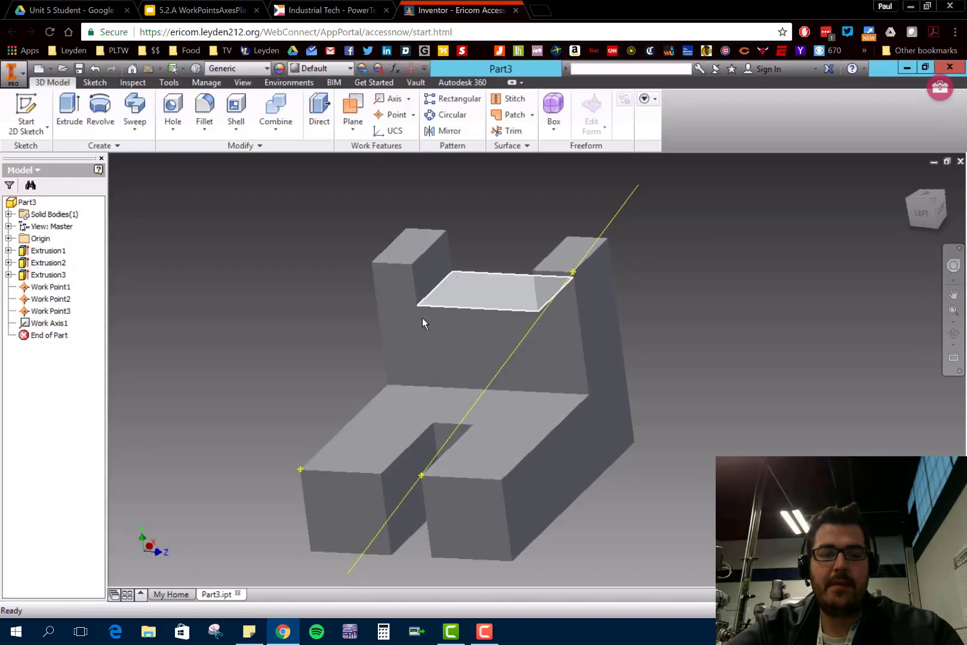
- Read the Work Planes slide in Google Slides and examine the work plane creation options in Inventor
{"action": "left_click", "coordinate": [203, 10]}
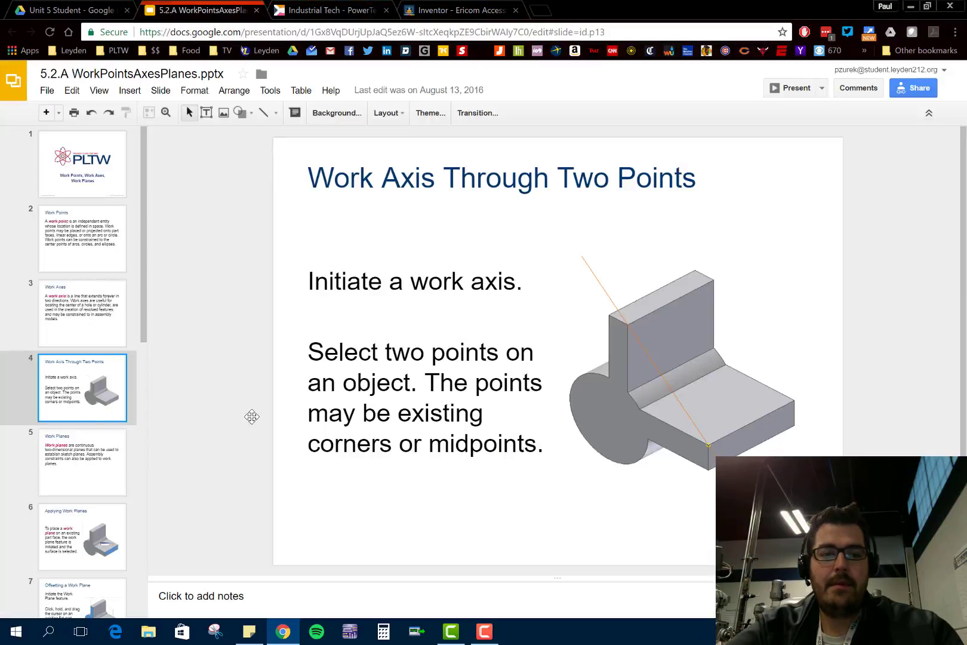
{"action": "left_click", "coordinate": [69, 494]}
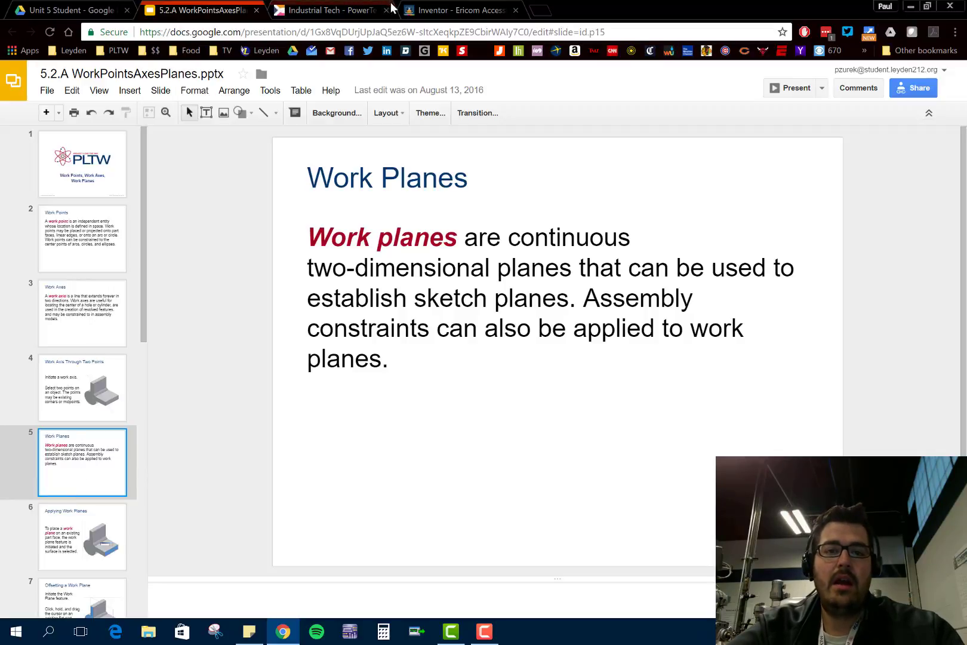
{"action": "left_click", "coordinate": [454, 11]}
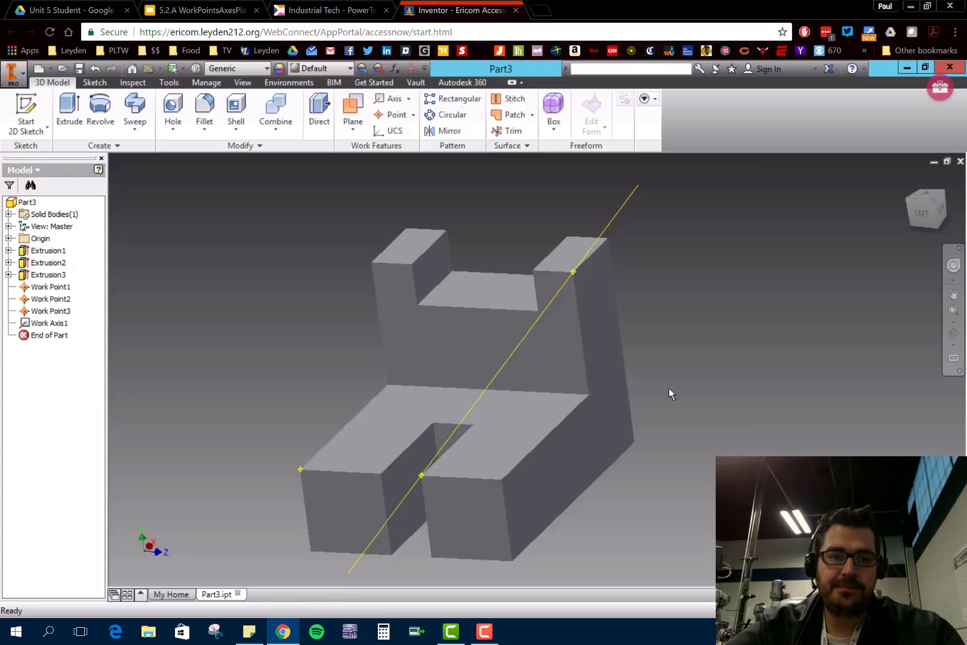
{"action": "left_click", "coordinate": [362, 132]}
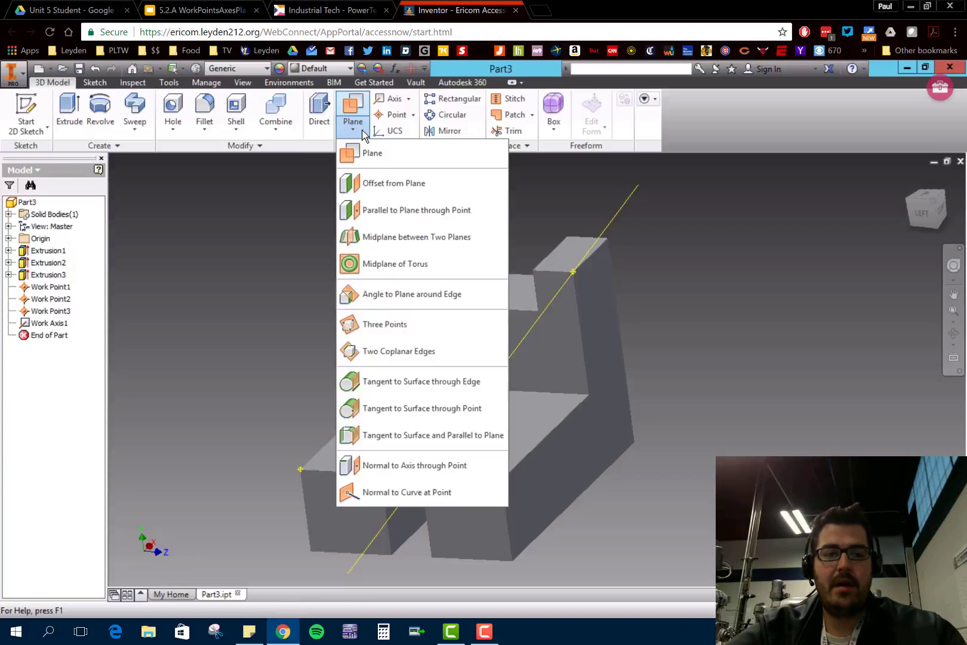
- Switch to Google Slides and read the Applying Work Planes and Offsetting a Work Plane slides
{"action": "left_click", "coordinate": [200, 10]}
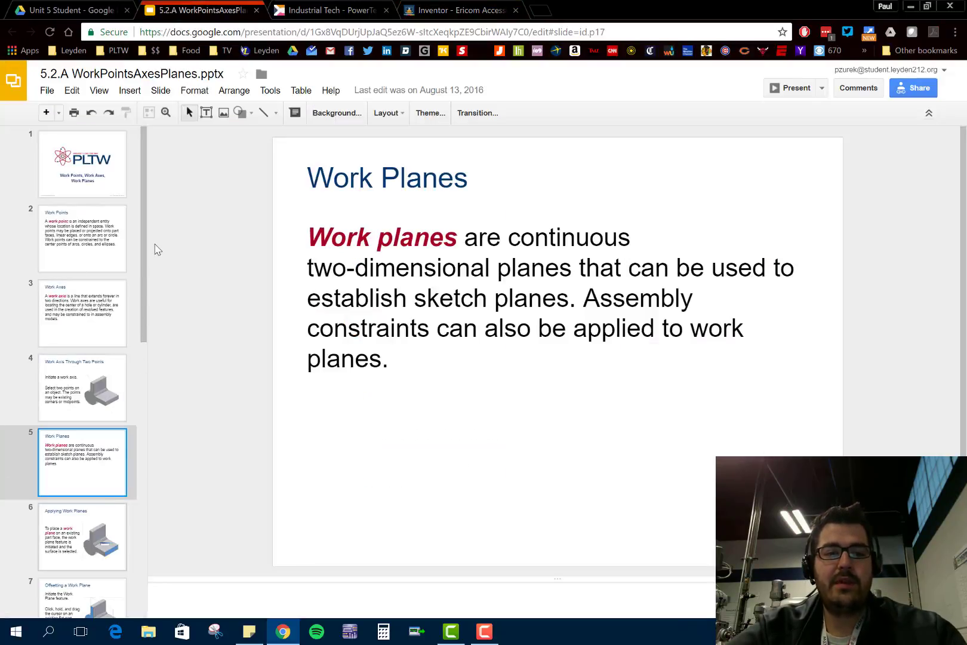
{"action": "key", "text": "Down"}
{"action": "left_click_drag", "start_coordinate": [143, 265], "coordinate": [142, 345]}
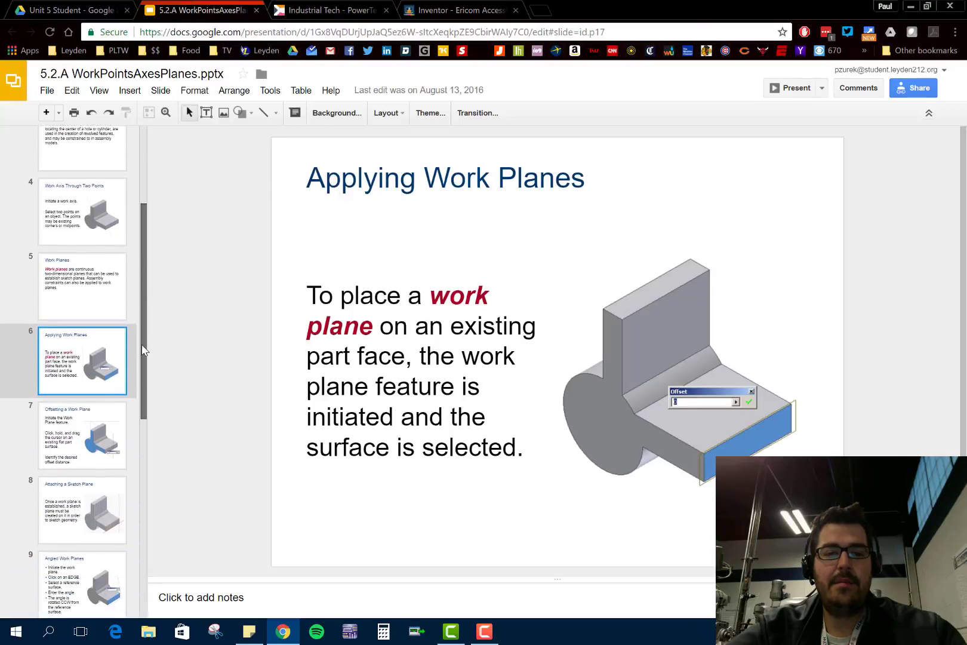
{"action": "left_click", "coordinate": [91, 437]}
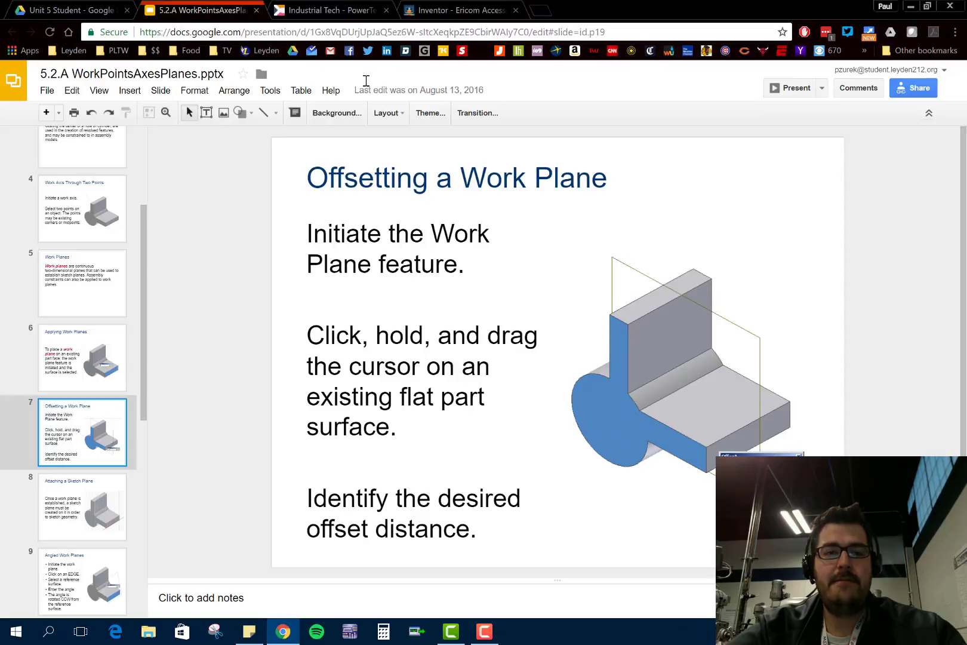
- Switch back to Inventor and create a work plane offset 1.1875 in outward from the bracket's L-shaped side face
{"action": "left_click", "coordinate": [443, 6]}
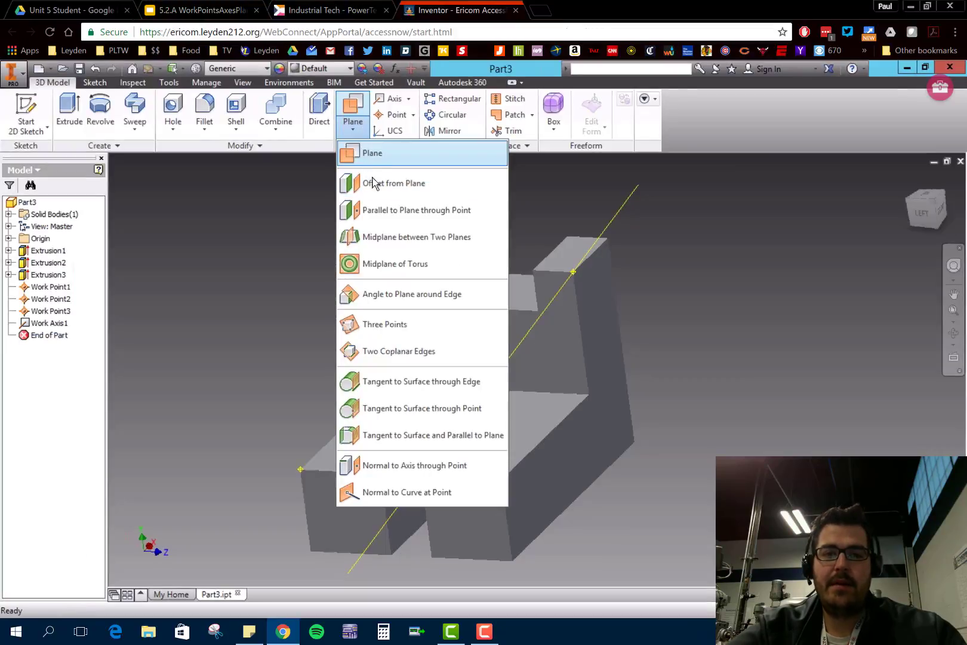
{"action": "left_click", "coordinate": [432, 189]}
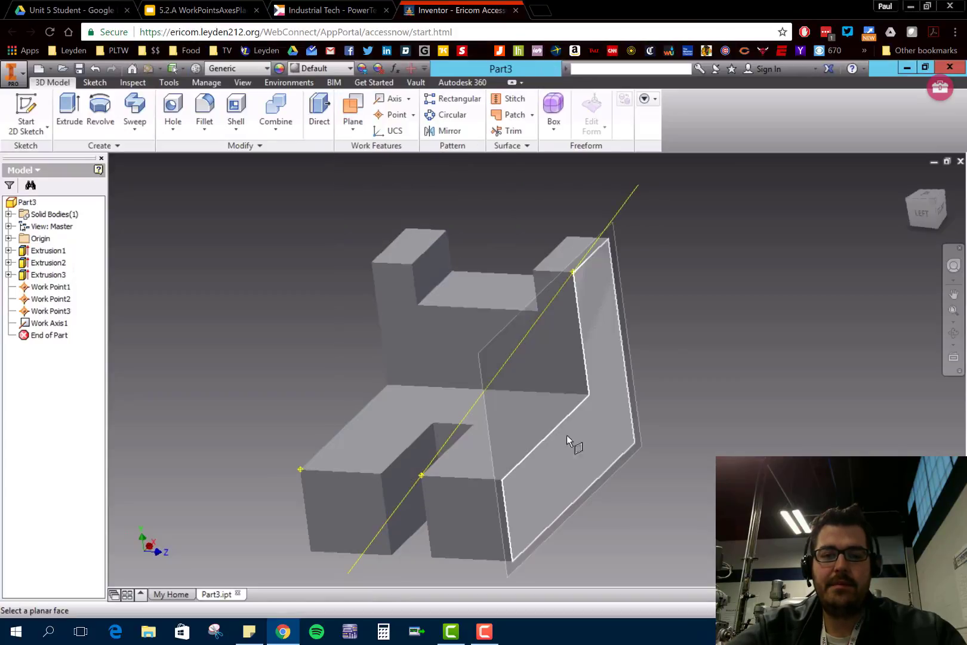
{"action": "left_click", "coordinate": [560, 464]}
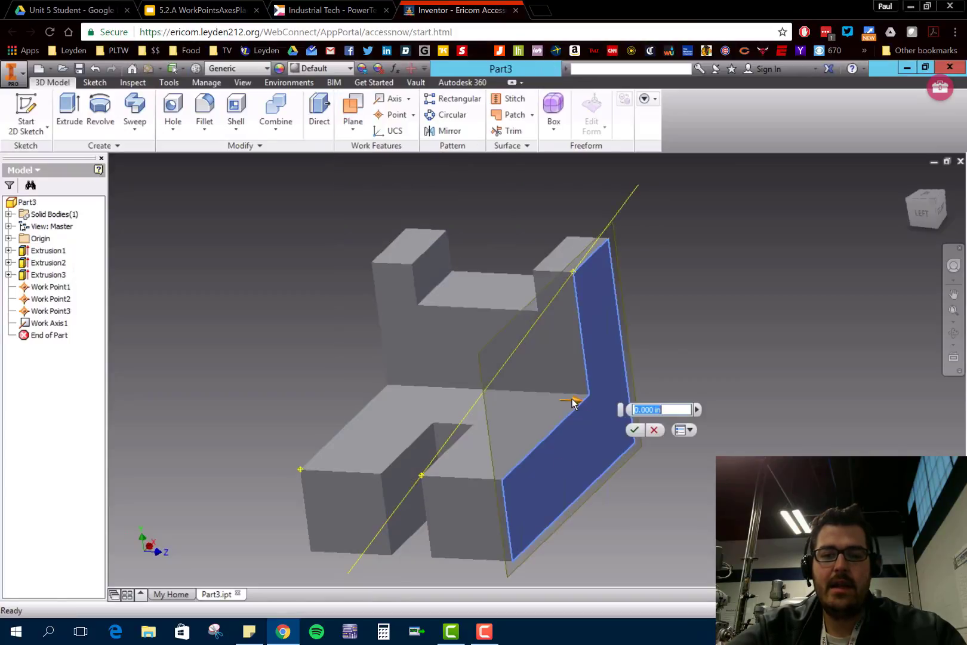
{"action": "left_click_drag", "start_coordinate": [576, 402], "coordinate": [482, 380]}
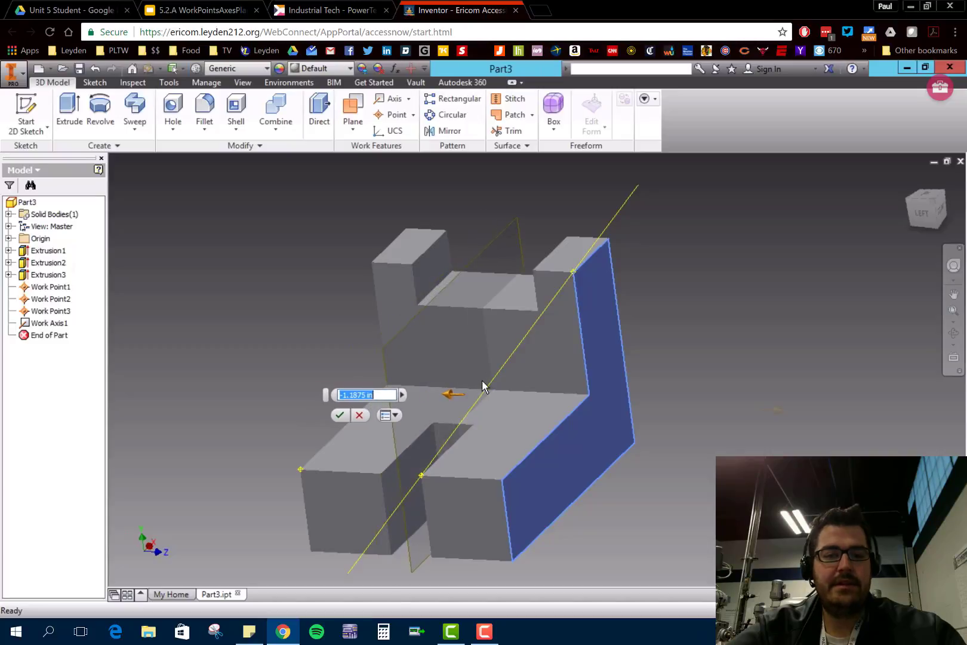
{"action": "left_click_drag", "start_coordinate": [559, 404], "coordinate": [627, 414]}
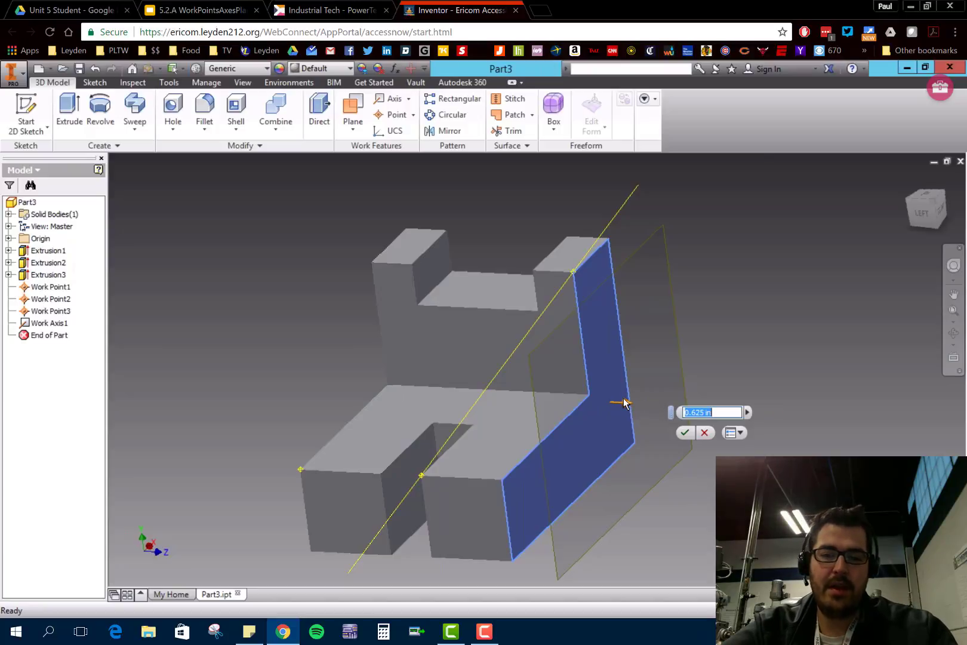
{"action": "left_click_drag", "start_coordinate": [632, 409], "coordinate": [674, 421]}
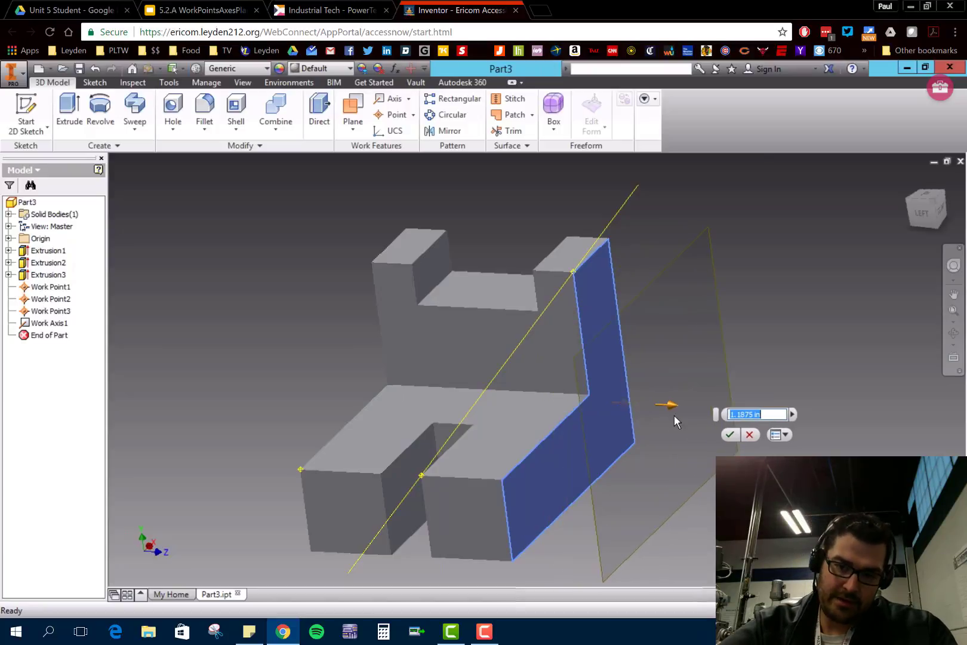
{"action": "left_click", "coordinate": [728, 435]}
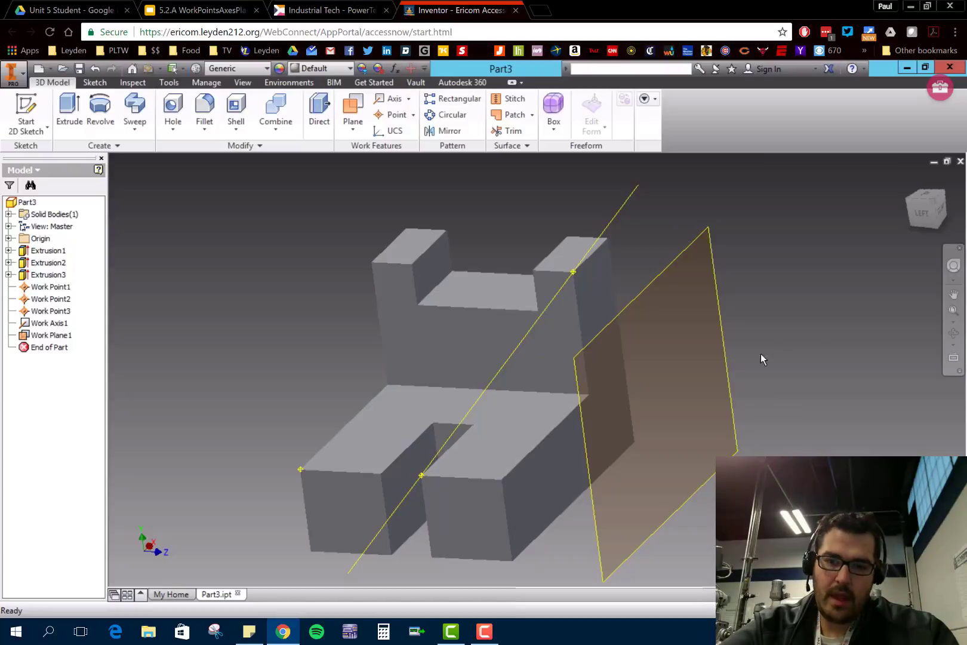
- Sketch a small circle on the offset work plane, over the base near its corner with the upright, and finish the sketch
{"action": "middle_click_drag", "start_coordinate": [761, 353], "coordinate": [769, 387], "text": "shift"}
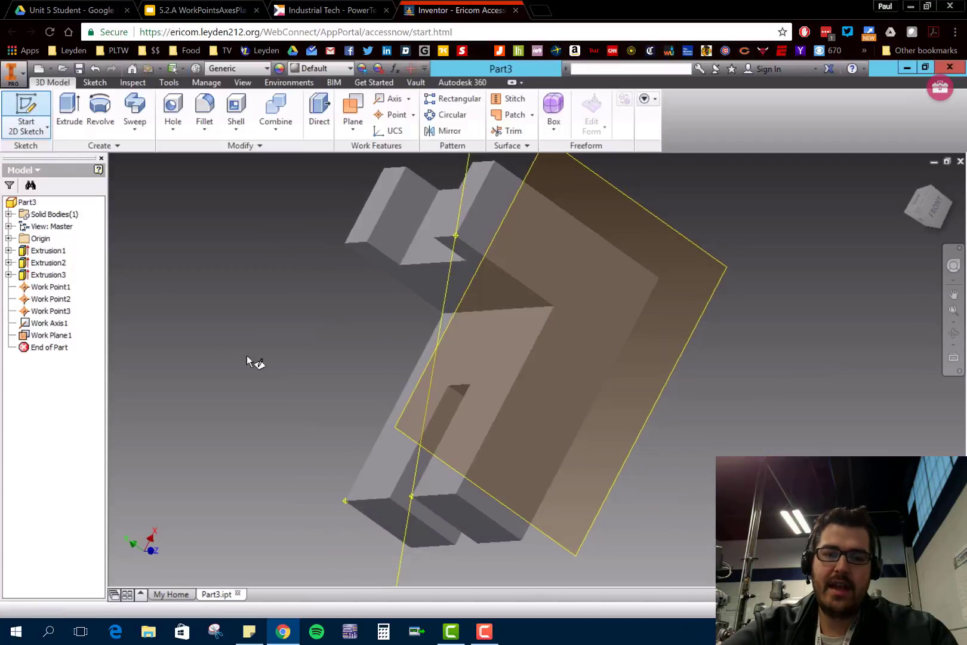
{"action": "left_click", "coordinate": [574, 554]}
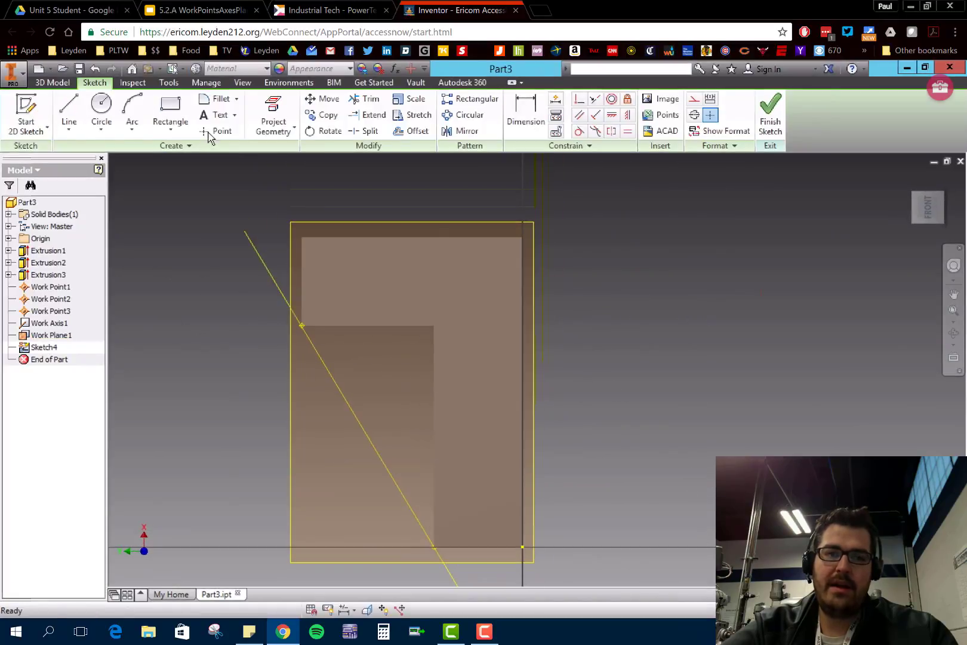
{"action": "left_click", "coordinate": [99, 106]}
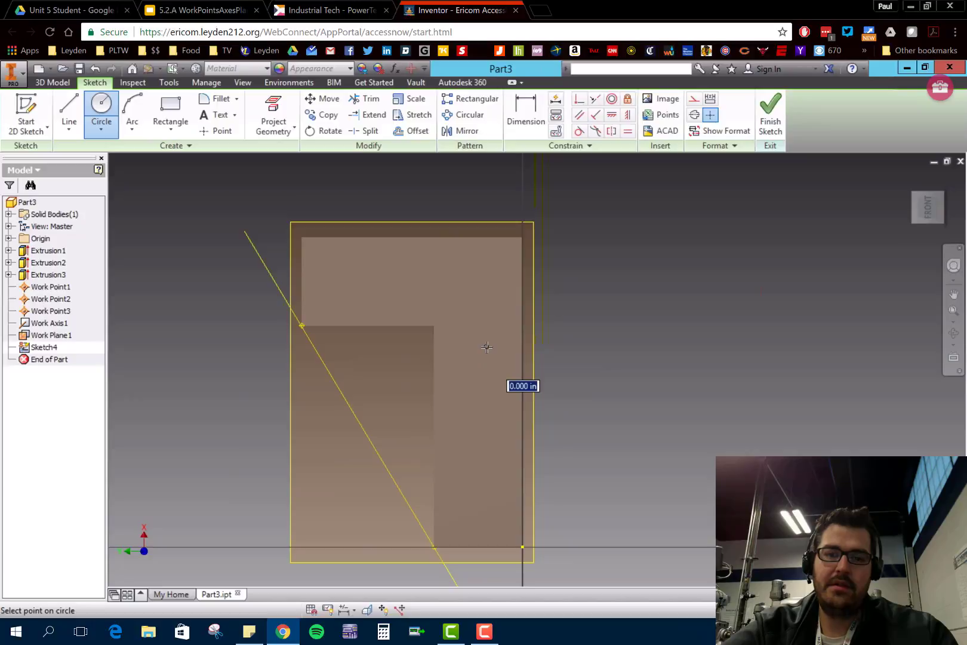
{"action": "left_click", "coordinate": [505, 338]}
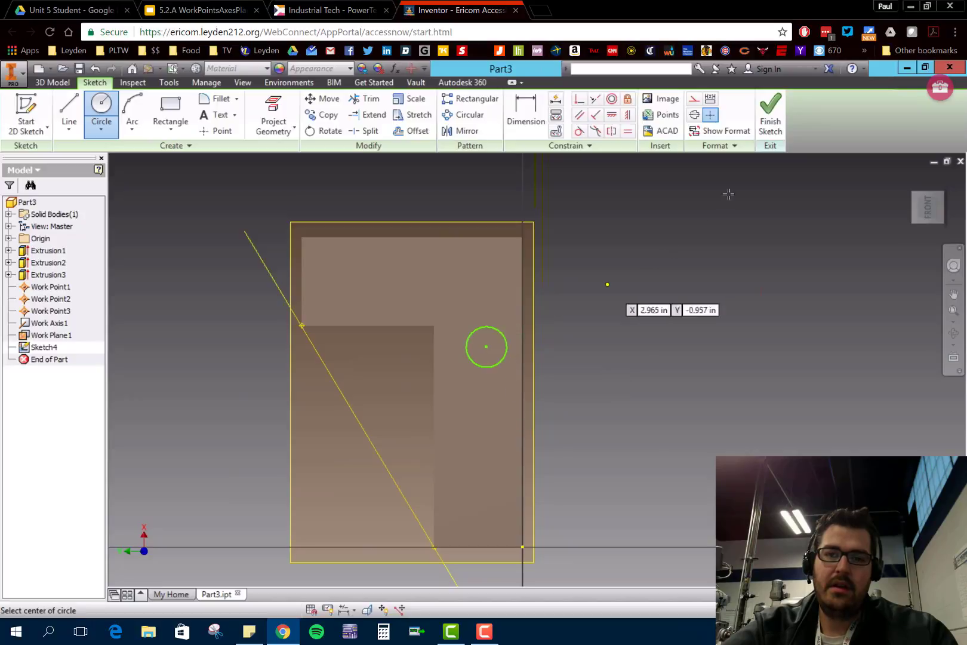
{"action": "left_click", "coordinate": [771, 114]}
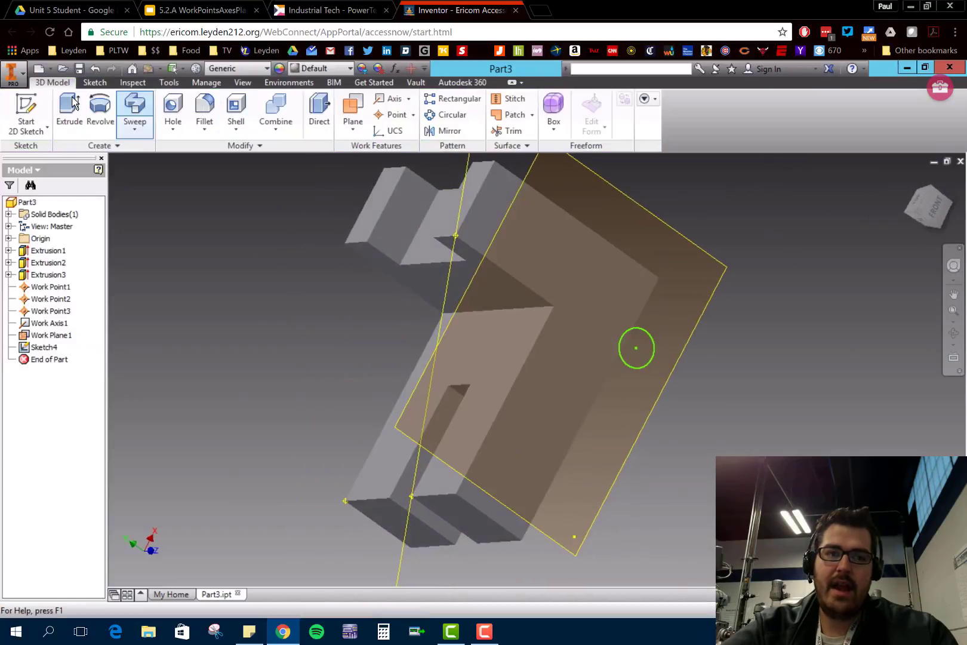
- Extrude the circle 2.6875 in from the offset work plane toward the bracket, joining it as a round peg
{"action": "left_click", "coordinate": [71, 106]}
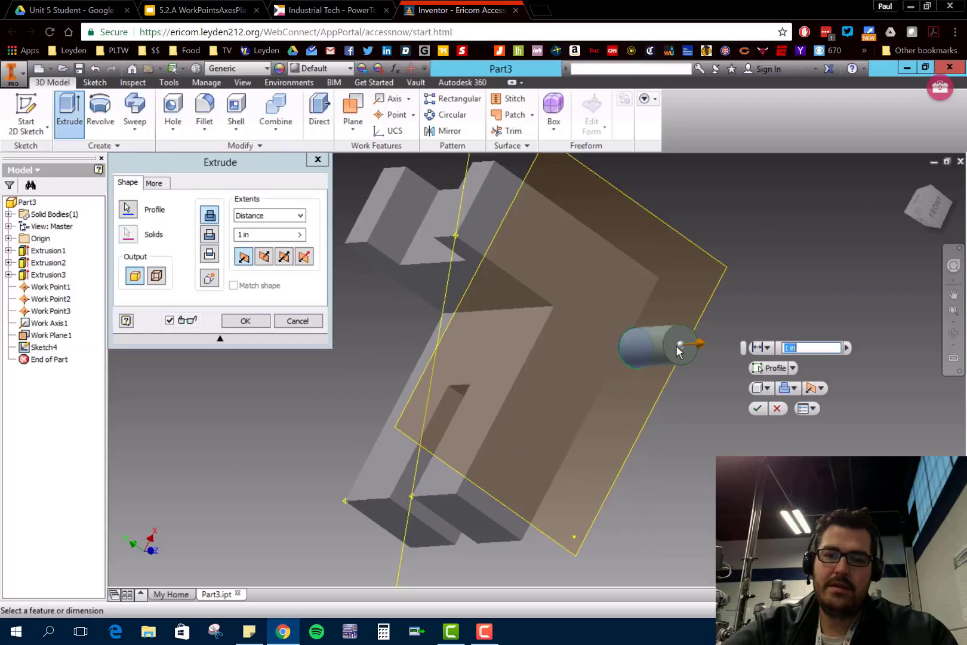
{"action": "left_click_drag", "start_coordinate": [702, 353], "coordinate": [540, 386]}
{"action": "left_click", "coordinate": [255, 325]}
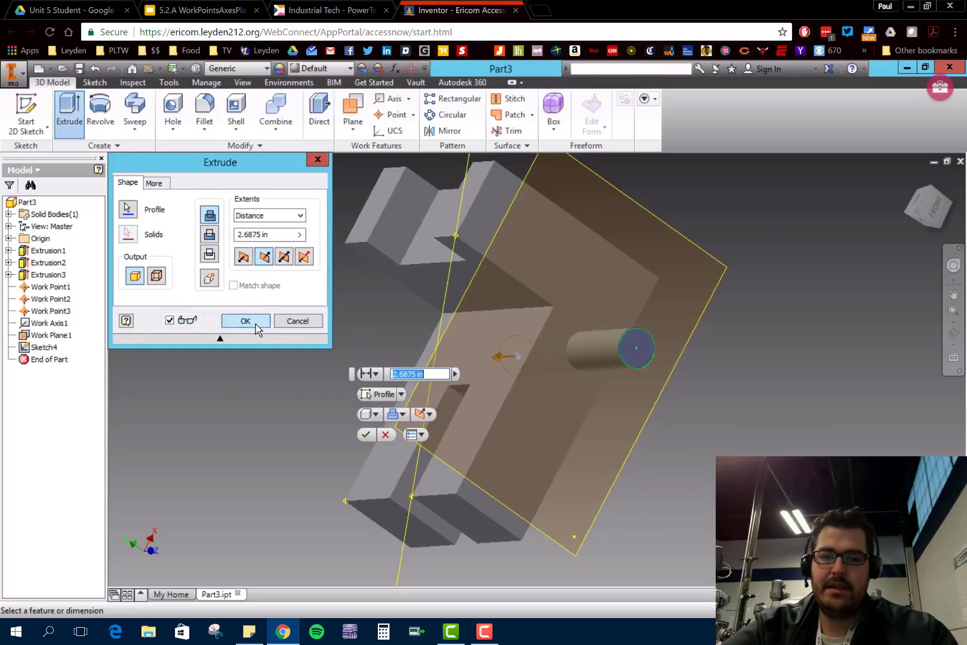
{"action": "middle_click_drag", "start_coordinate": [627, 425], "coordinate": [626, 463], "text": "shift"}
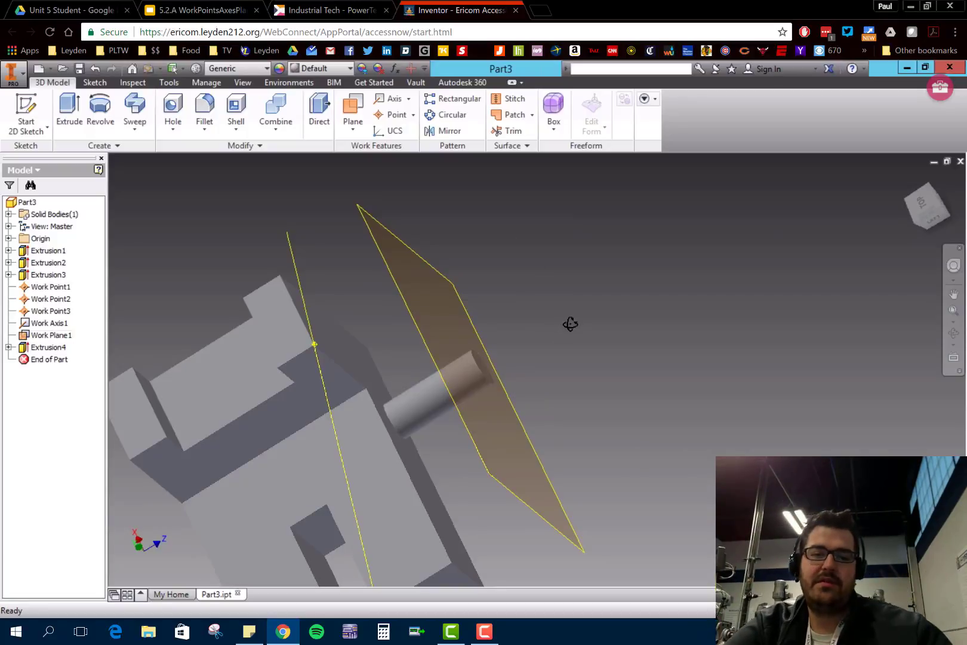
{"action": "middle_click_drag", "start_coordinate": [572, 323], "coordinate": [582, 321], "text": "shift"}
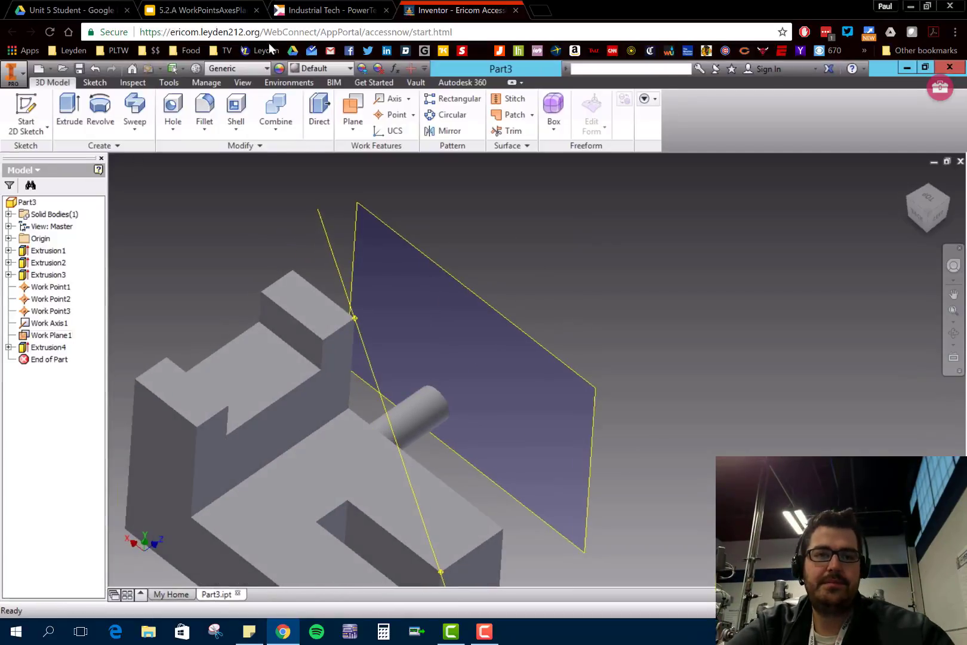
- Switch to Google Slides and read the Attaching a Sketch Plane and Angled Work Planes slides
{"action": "left_click", "coordinate": [190, 11]}
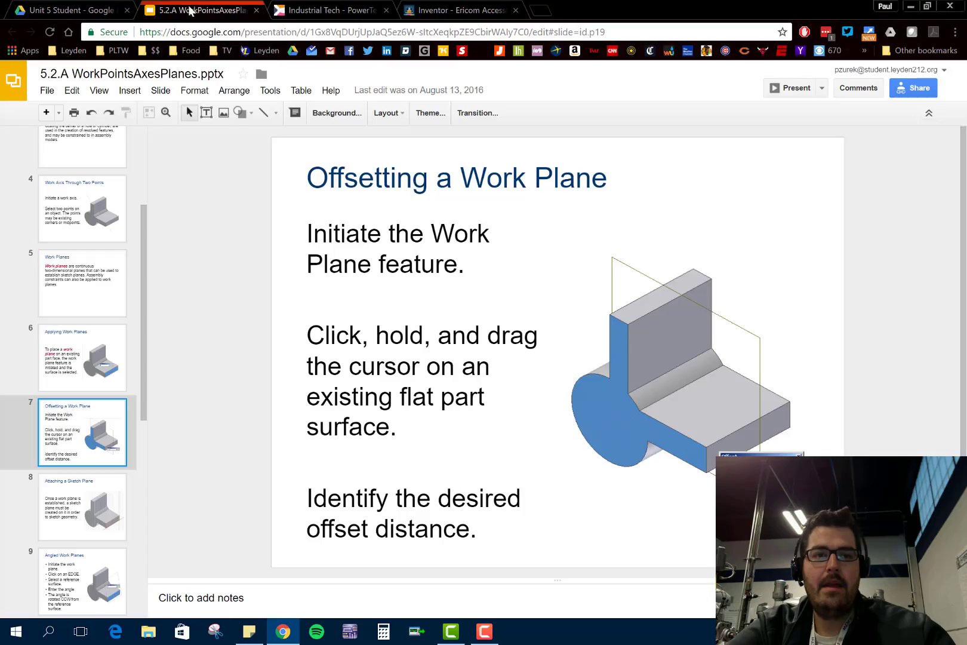
{"action": "left_click", "coordinate": [64, 501]}
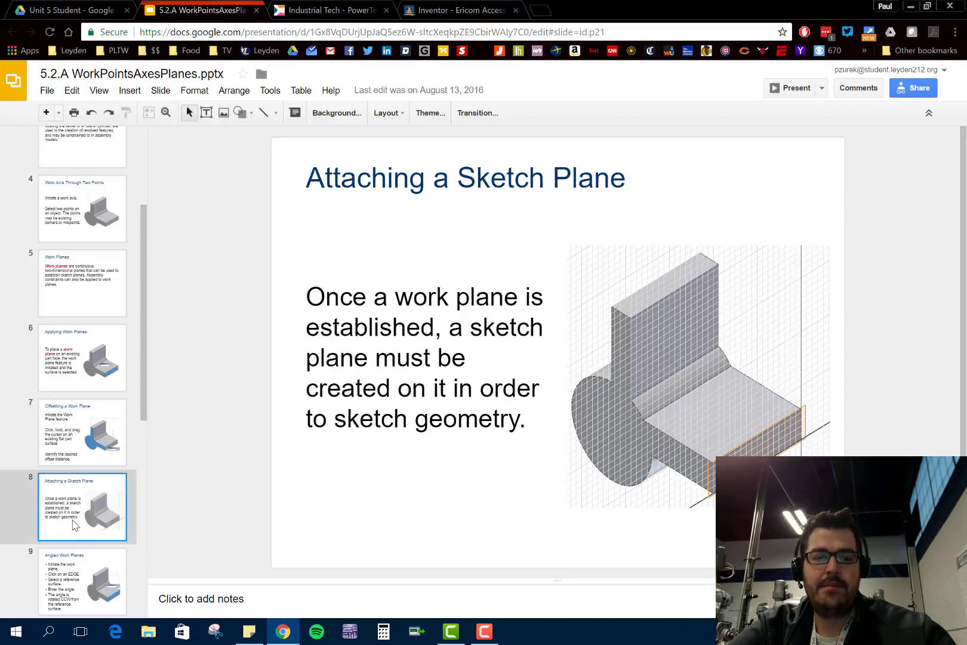
{"action": "left_click", "coordinate": [75, 564]}
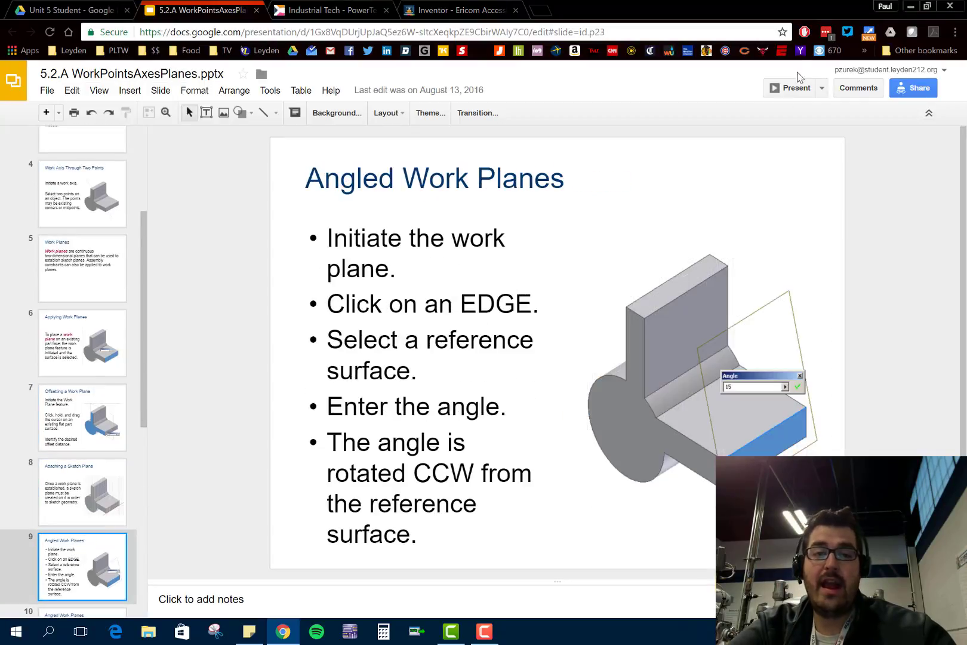
- Switch back to Inventor and create a work plane at 135 degrees to the peg-side prong's end face, around that face's top edge
{"action": "left_click", "coordinate": [449, 11]}
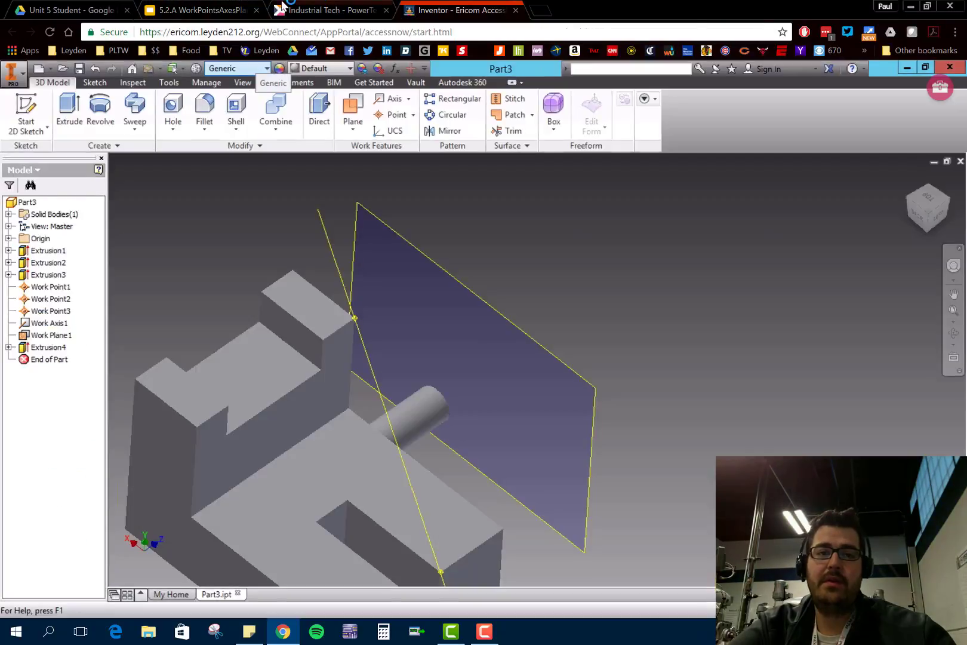
{"action": "middle_click_drag", "start_coordinate": [542, 479], "coordinate": [570, 431]}
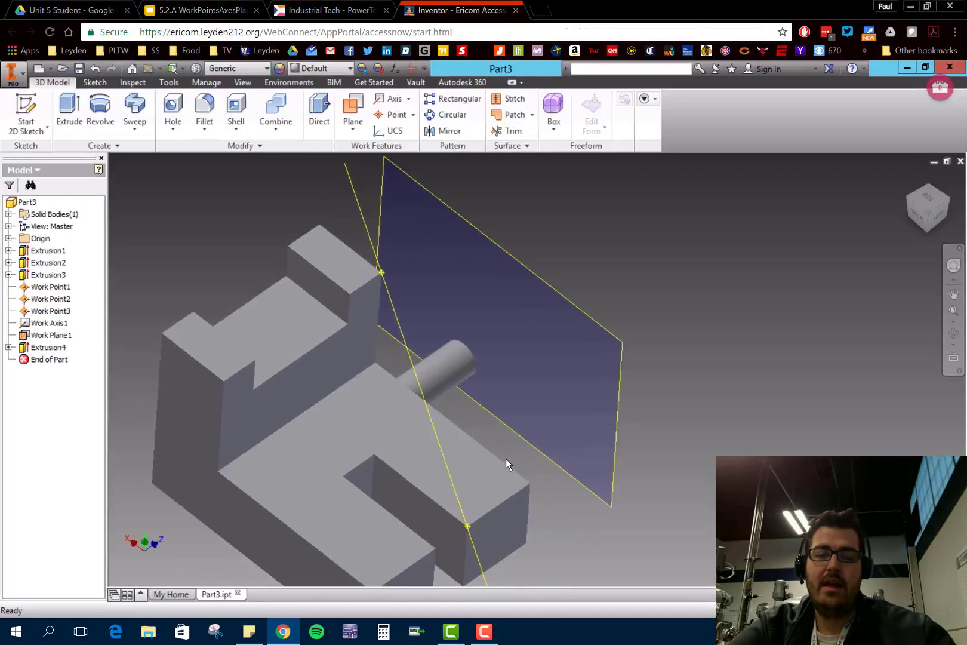
{"action": "middle_click_drag", "start_coordinate": [506, 459], "coordinate": [531, 414], "text": "shift"}
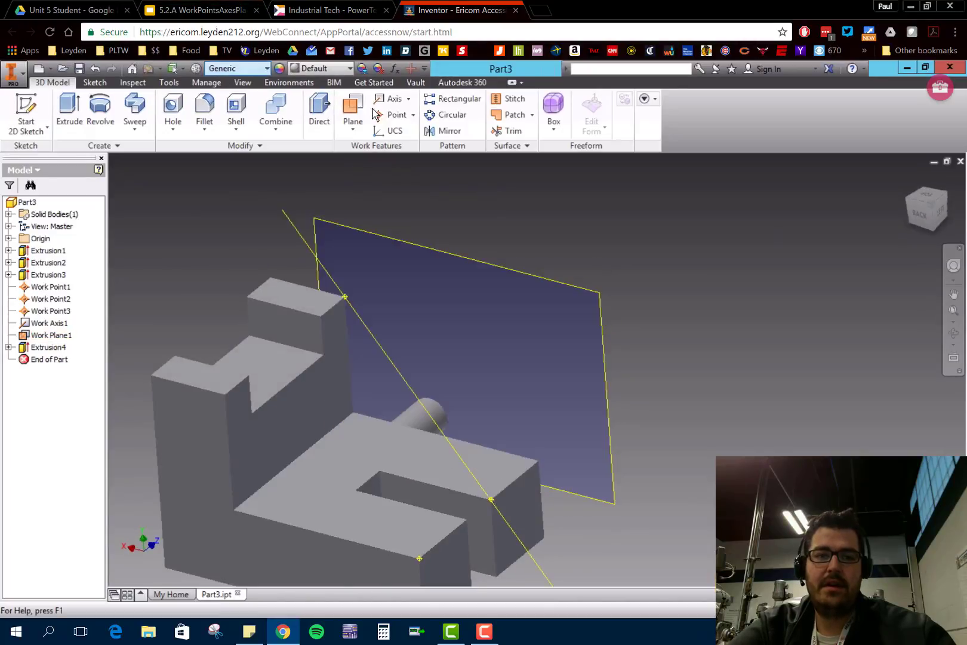
{"action": "left_click", "coordinate": [353, 133]}
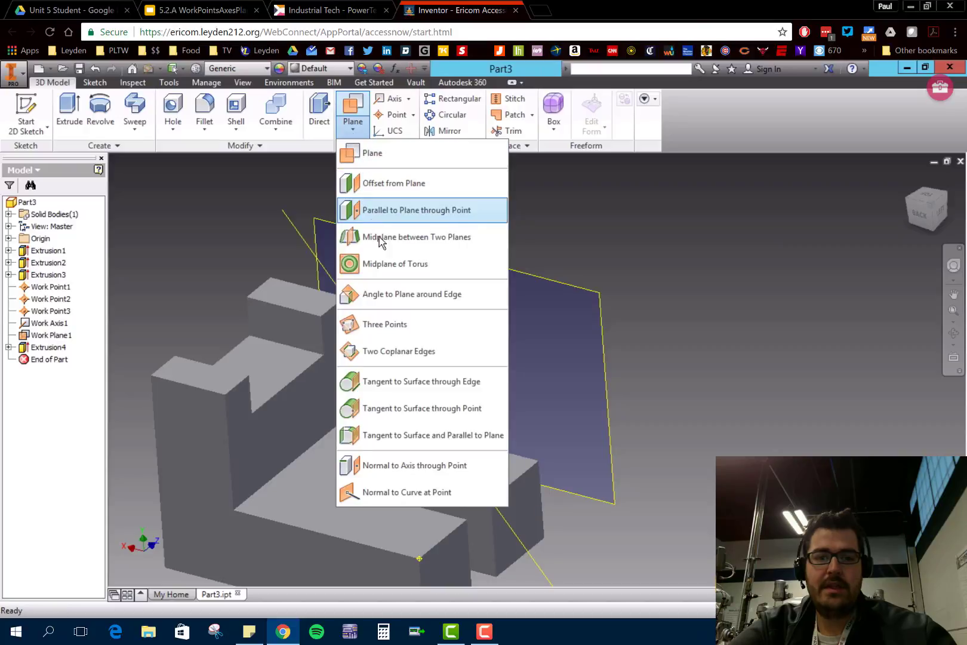
{"action": "left_click", "coordinate": [412, 304]}
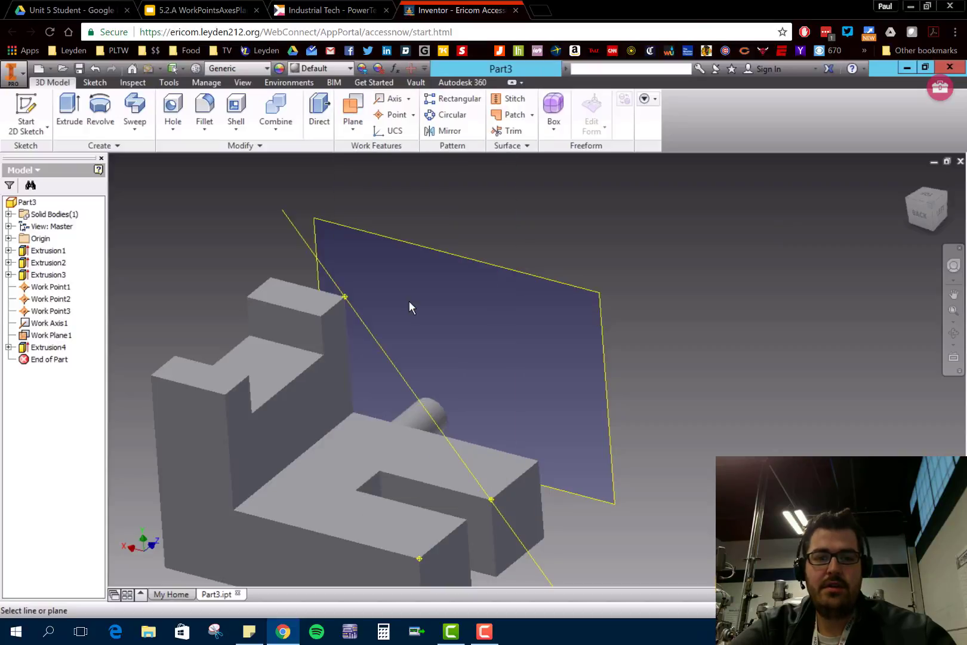
{"action": "left_click", "coordinate": [514, 487]}
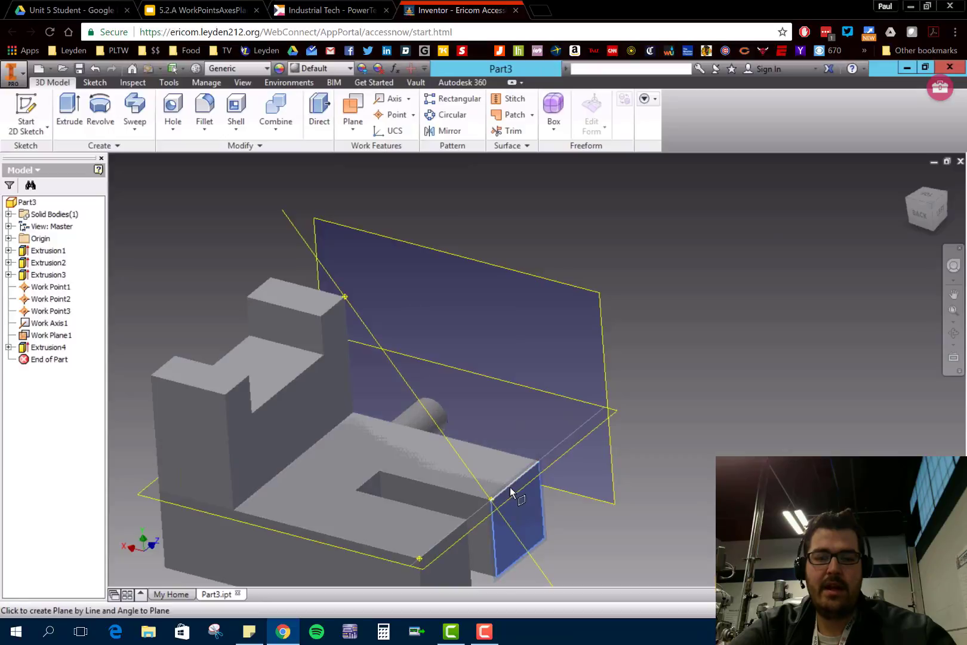
{"action": "left_click", "coordinate": [511, 490]}
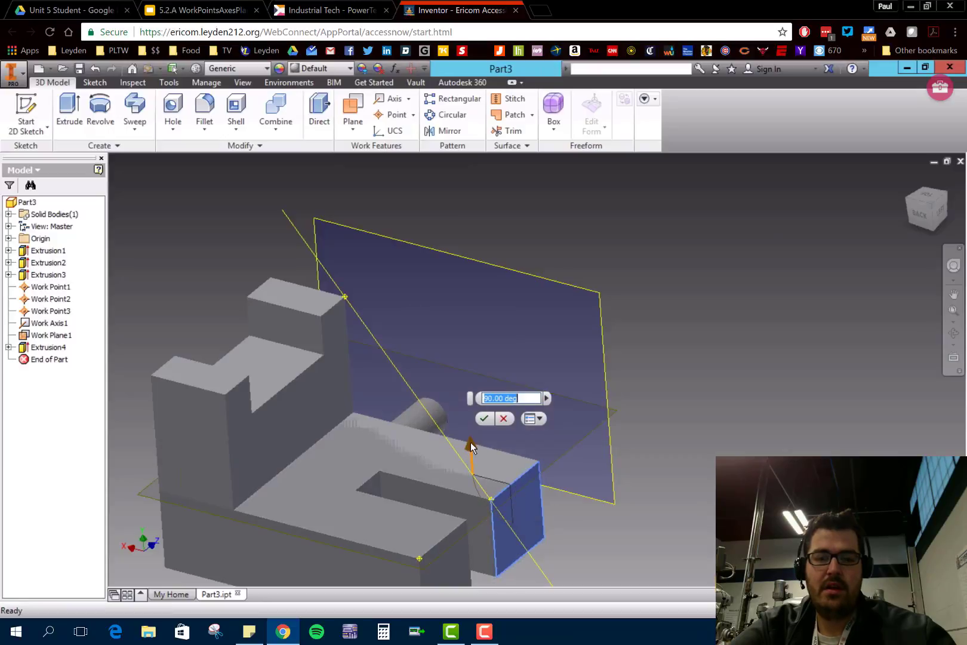
{"action": "left_click_drag", "start_coordinate": [471, 443], "coordinate": [505, 410]}
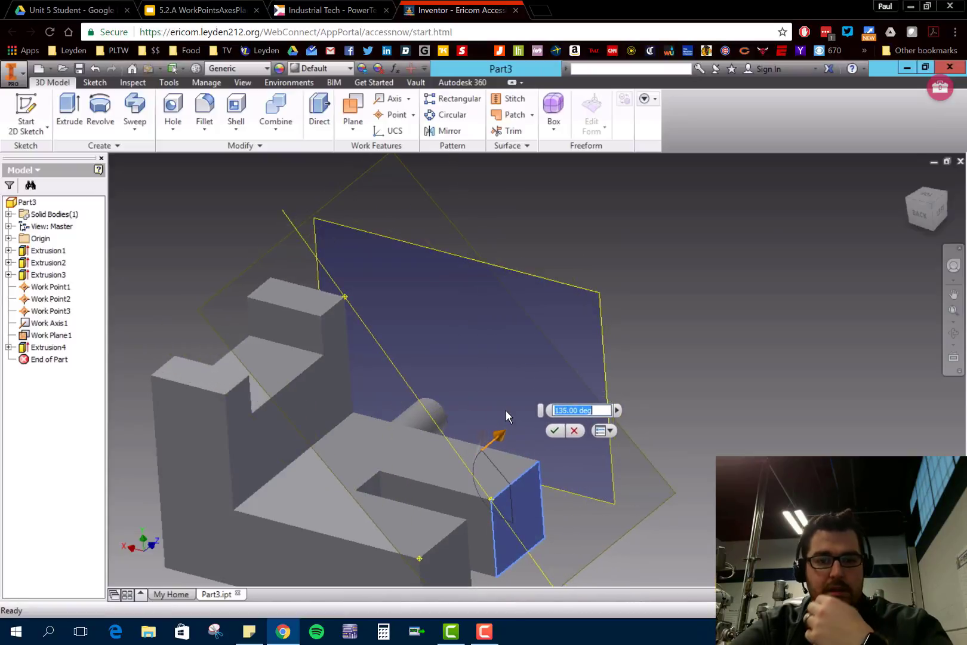
{"action": "left_click", "coordinate": [555, 430]}
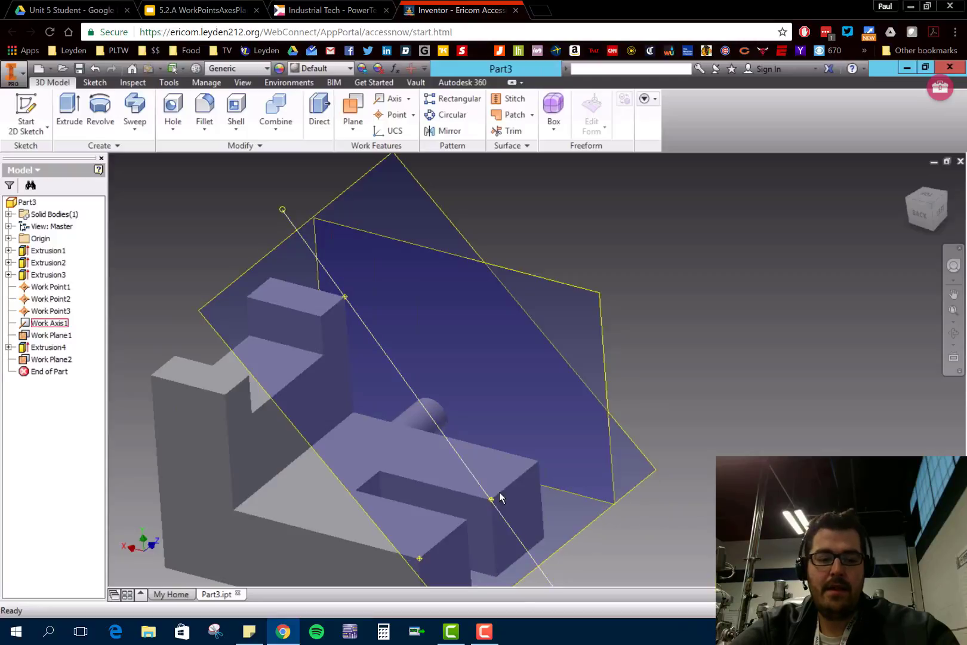
- Sketch a circle on the angled work plane, over the prong farther from the peg beside the slot, and finish the sketch
{"action": "mouse_move", "coordinate": [571, 440]}
{"action": "middle_mouse_down", "text": "shift"}
{"action": "mouse_move", "coordinate": [620, 417]}
{"action": "mouse_move", "coordinate": [591, 440]}
{"action": "mouse_move", "coordinate": [429, 457]}
{"action": "middle_mouse_up", "text": "shift"}
{"action": "left_click", "coordinate": [25, 114]}
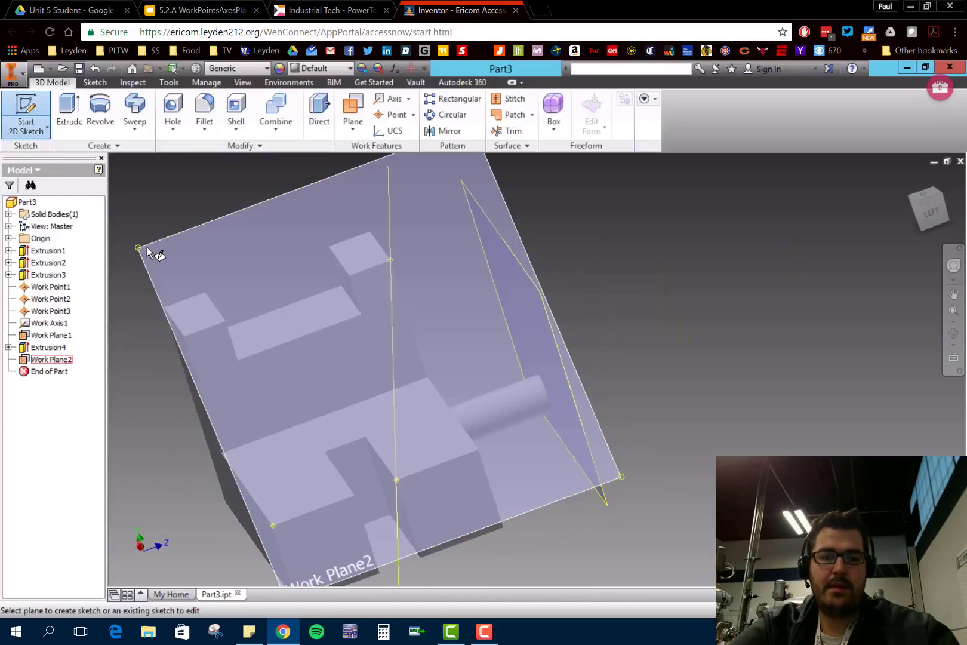
{"action": "left_click", "coordinate": [147, 247]}
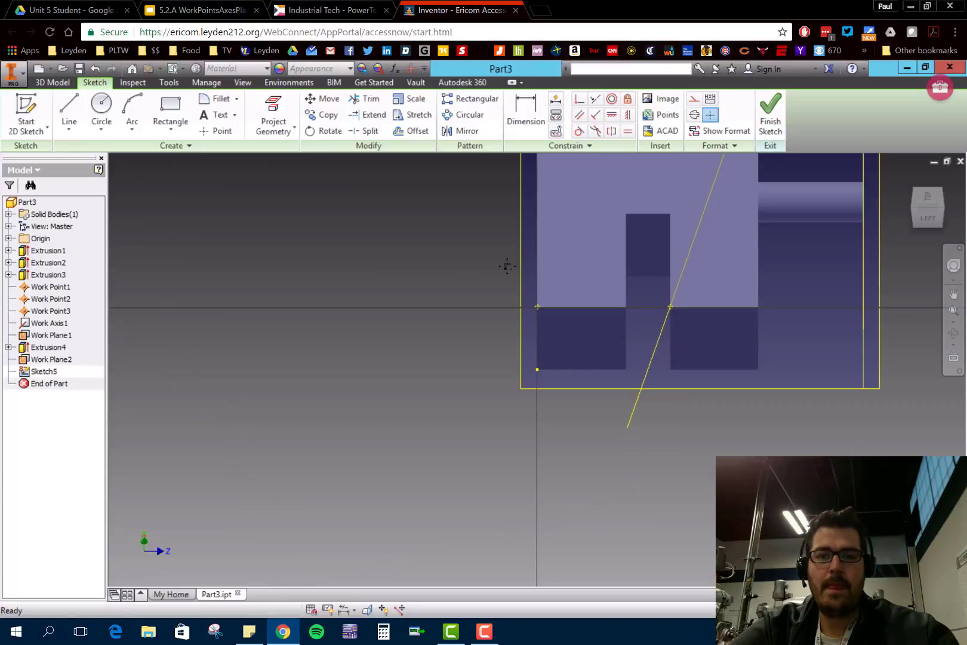
{"action": "middle_click_drag", "start_coordinate": [507, 267], "coordinate": [358, 438]}
{"action": "left_click_drag", "start_coordinate": [358, 437], "coordinate": [296, 466]}
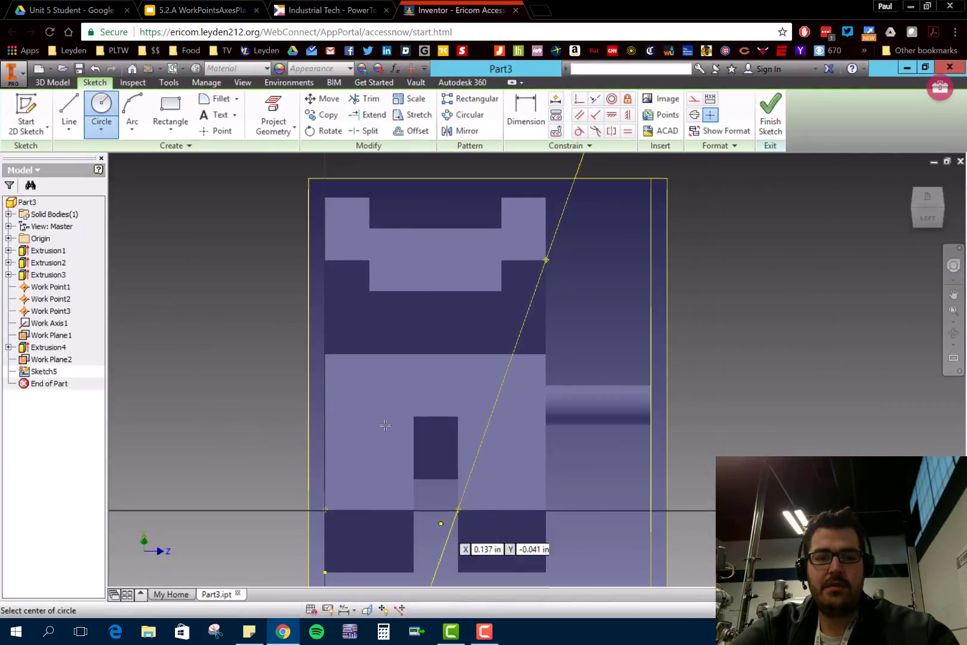
{"action": "left_click", "coordinate": [372, 442]}
{"action": "left_click", "coordinate": [388, 468]}
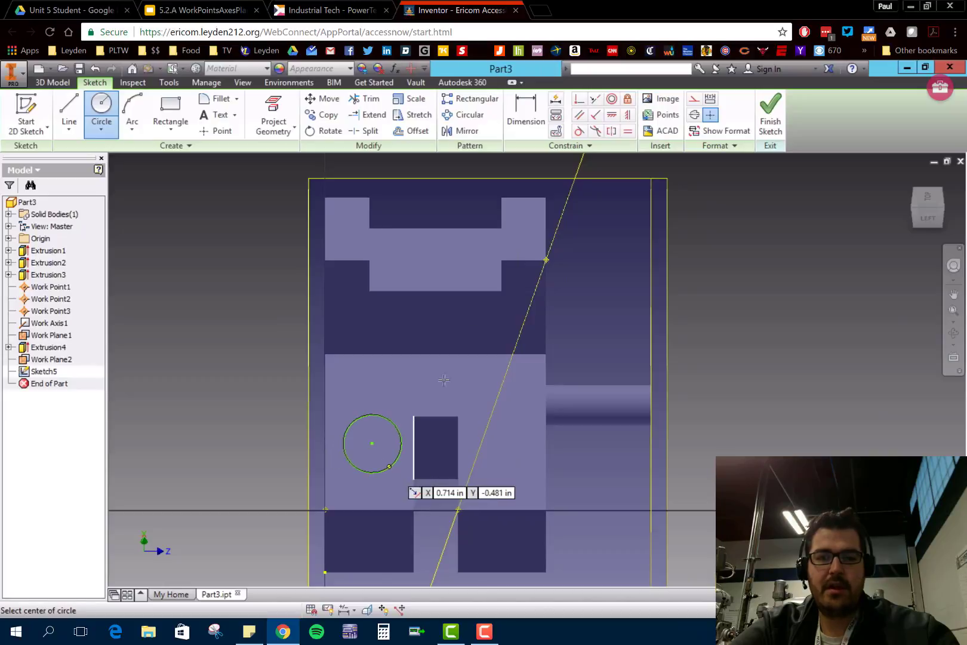
{"action": "left_click", "coordinate": [770, 111]}
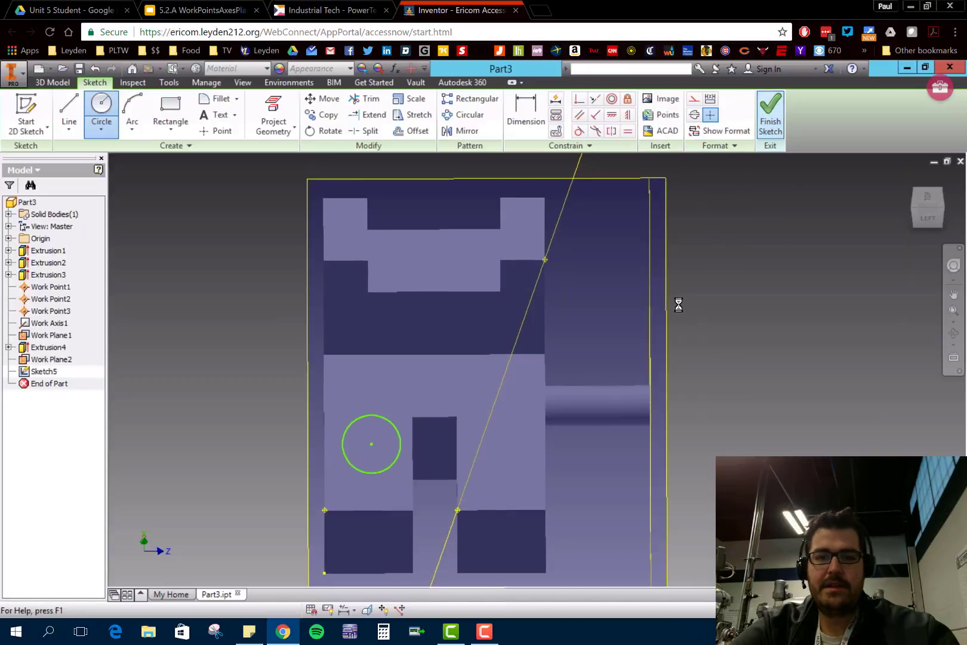
- Set up a cut extrusion of the circle on the angled work plane, 3 in toward the bracket
{"action": "key", "text": "F2"}
{"action": "middle_click_drag", "start_coordinate": [648, 450], "coordinate": [743, 413]}
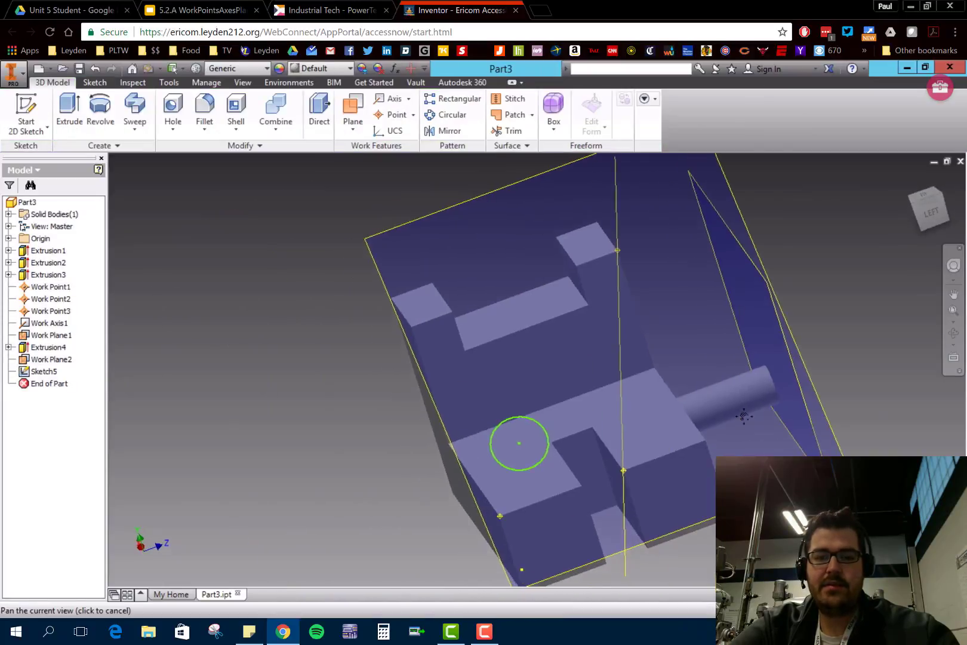
{"action": "middle_click_drag", "start_coordinate": [578, 469], "coordinate": [531, 319], "text": "shift"}
{"action": "left_click", "coordinate": [69, 110]}
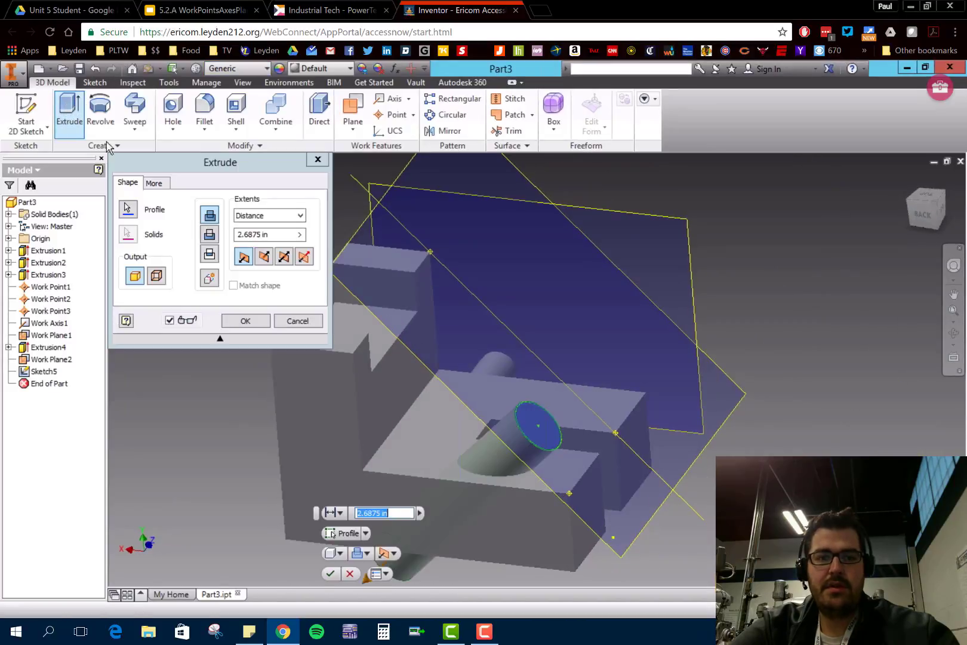
{"action": "left_click", "coordinate": [210, 234]}
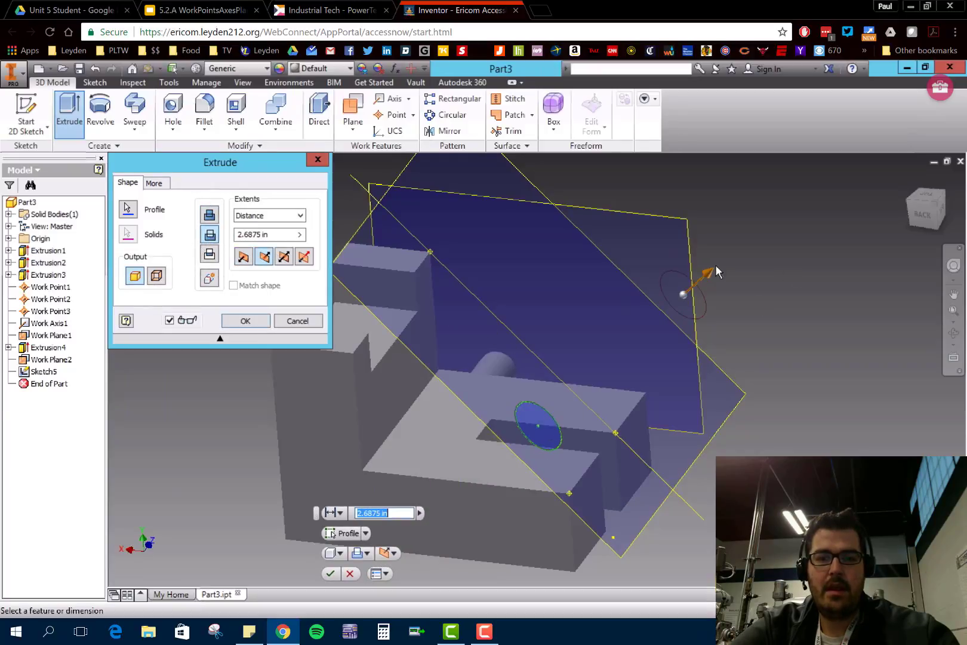
{"action": "left_click_drag", "start_coordinate": [703, 284], "coordinate": [433, 470]}
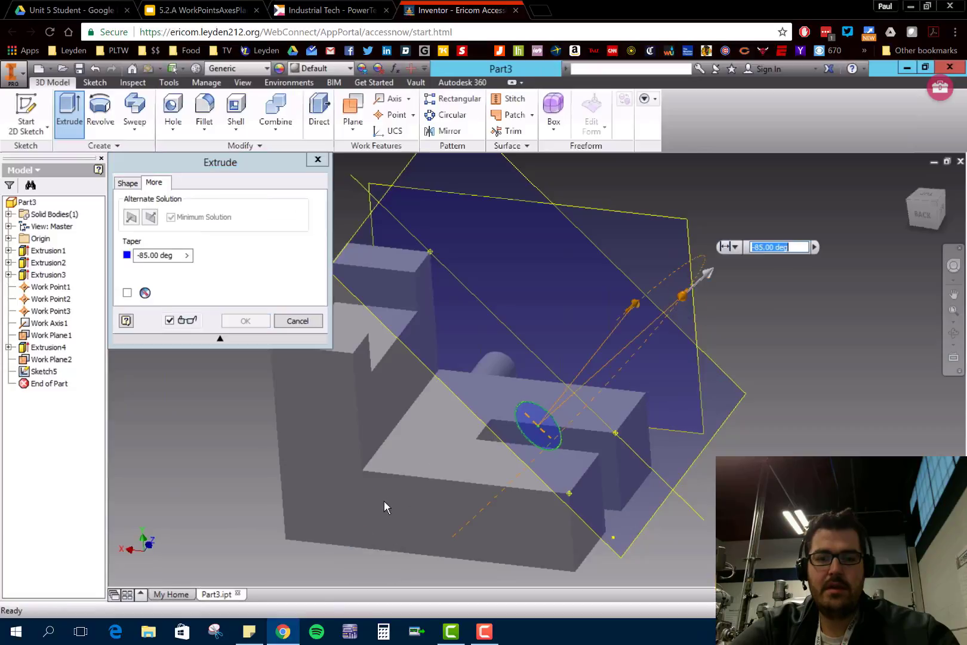
{"action": "left_click", "coordinate": [129, 184]}
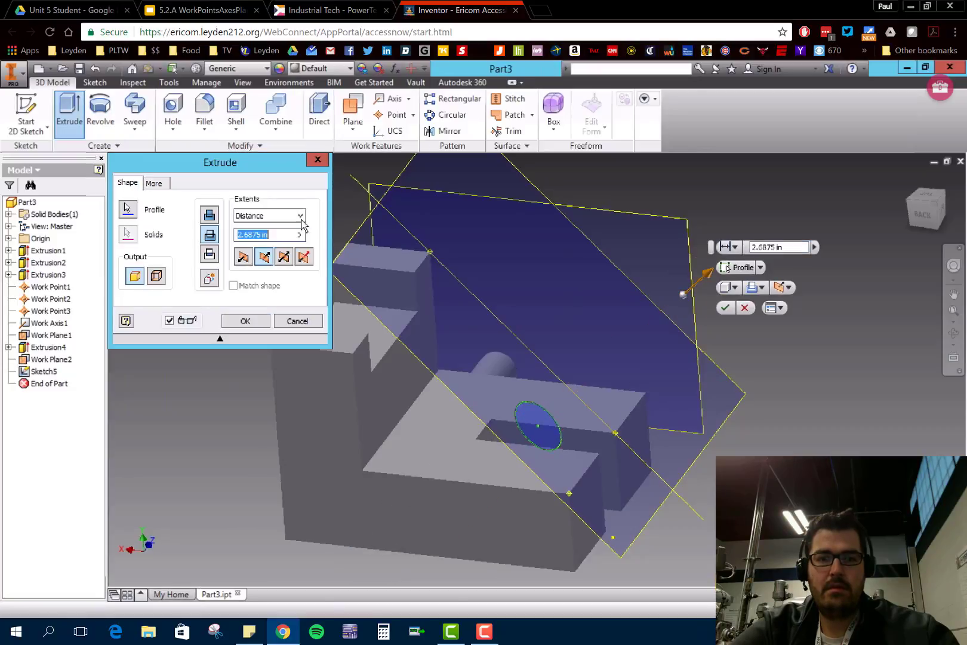
{"action": "left_click_drag", "start_coordinate": [707, 276], "coordinate": [409, 563]}
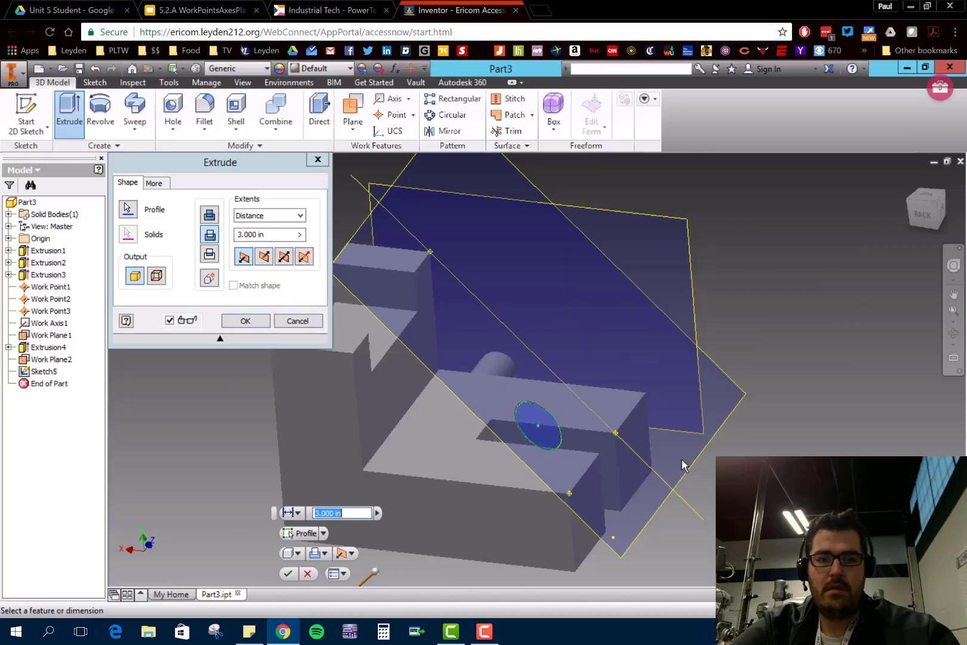
{"action": "left_click", "coordinate": [209, 234]}
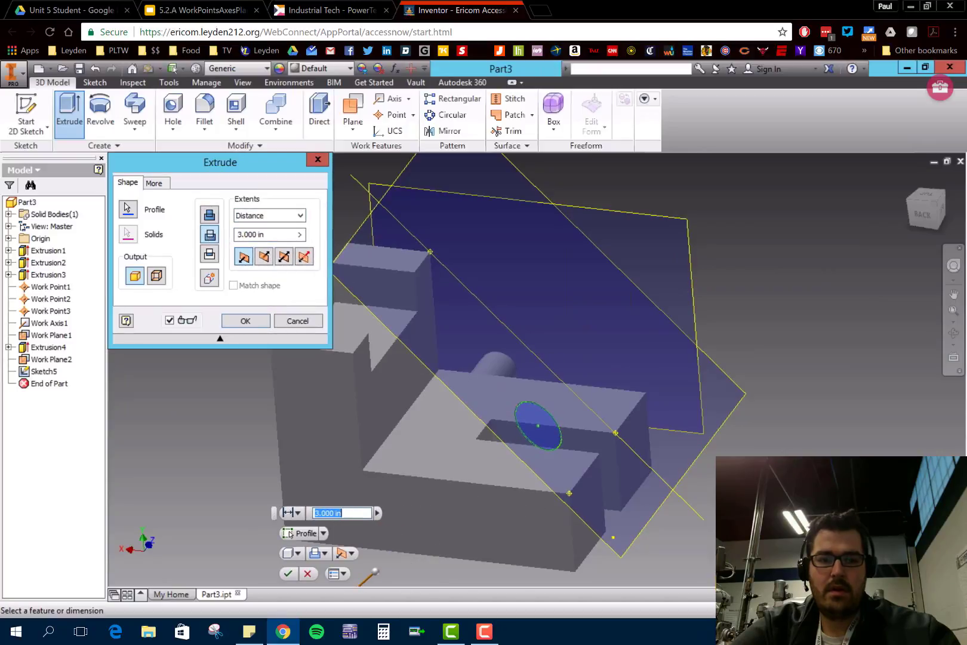
{"action": "middle_click_drag", "start_coordinate": [628, 458], "coordinate": [524, 483], "text": "shift"}
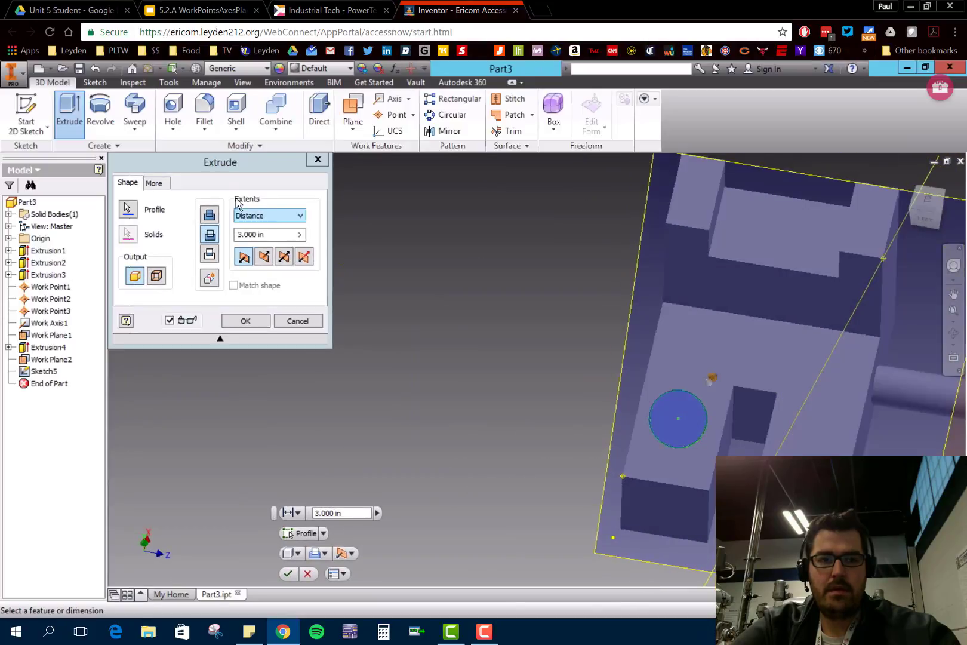
- Set the cut extrusion's taper to 0 degrees and complete the angled hole
{"action": "left_click", "coordinate": [158, 186]}
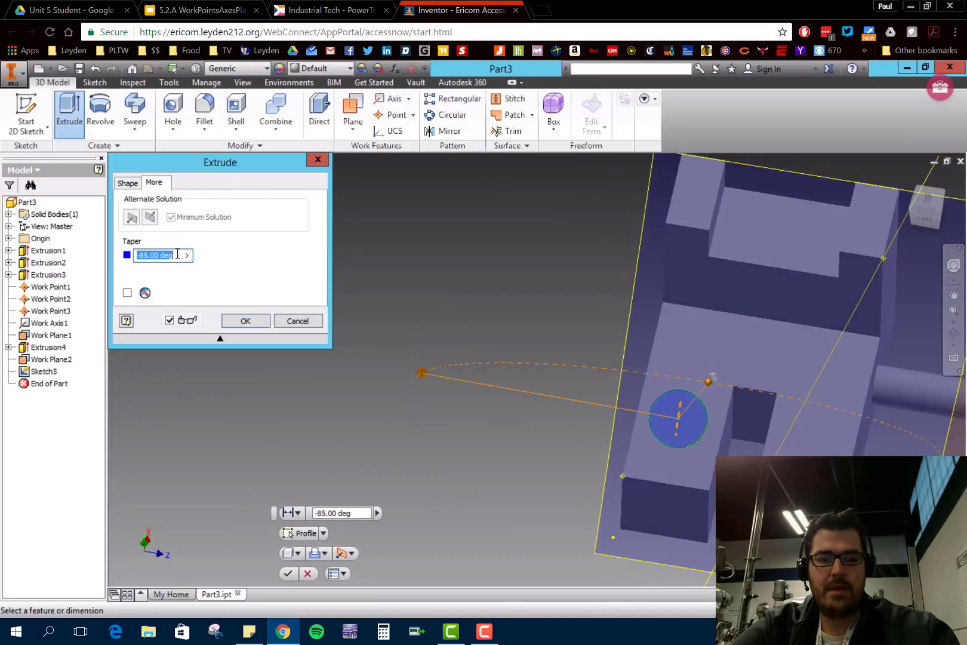
{"action": "type", "text": "0"}
{"action": "key", "text": "Return"}
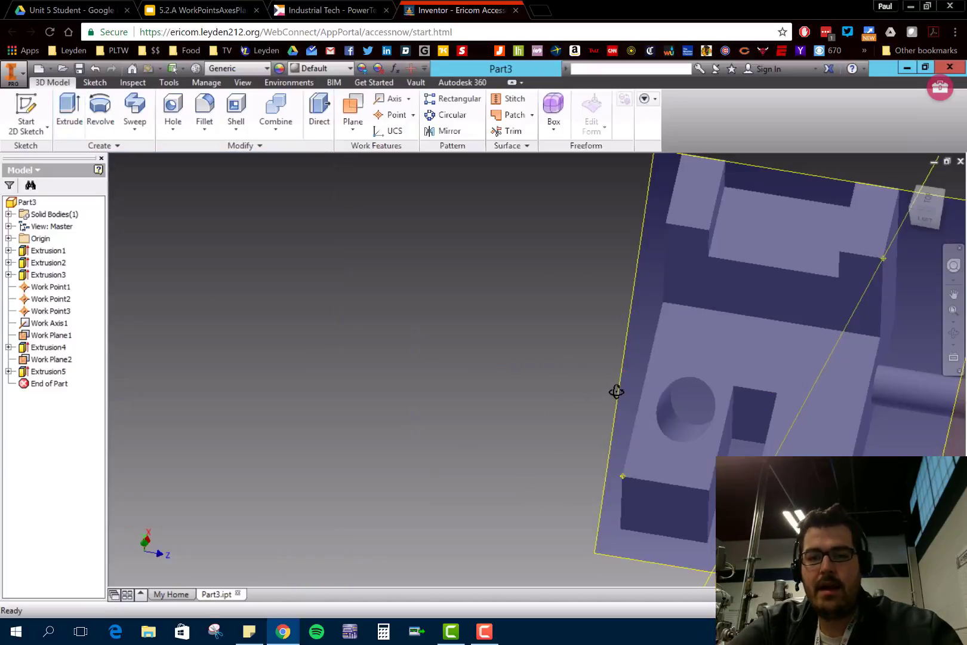
- Hide the angled work plane and the work axis
{"action": "middle_click_drag", "start_coordinate": [615, 391], "coordinate": [518, 439], "text": "shift"}
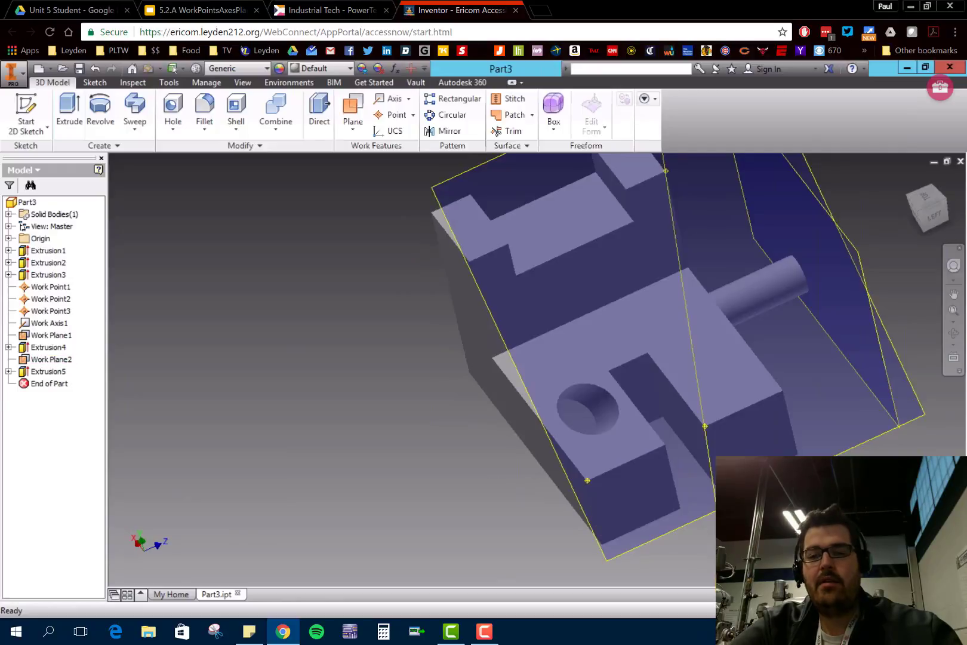
{"action": "scroll", "coordinate": [878, 484], "scroll_direction": "down", "scroll_amount": 5}
{"action": "middle_click_drag", "start_coordinate": [877, 483], "coordinate": [657, 526], "text": "shift"}
{"action": "middle_click_drag", "start_coordinate": [788, 515], "coordinate": [452, 432]}
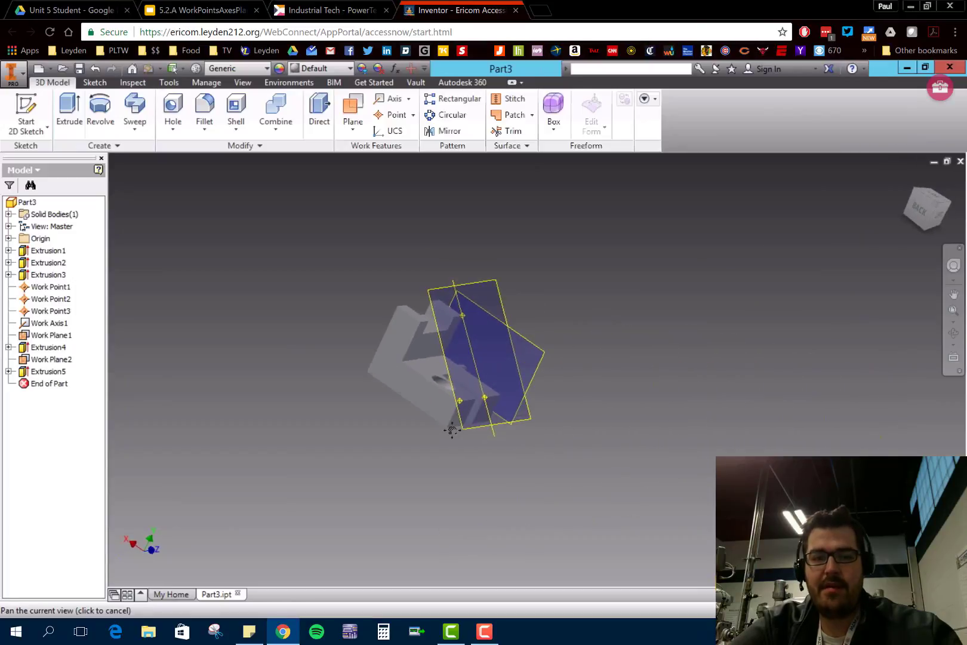
{"action": "middle_click_drag", "start_coordinate": [684, 445], "coordinate": [621, 430], "text": "shift"}
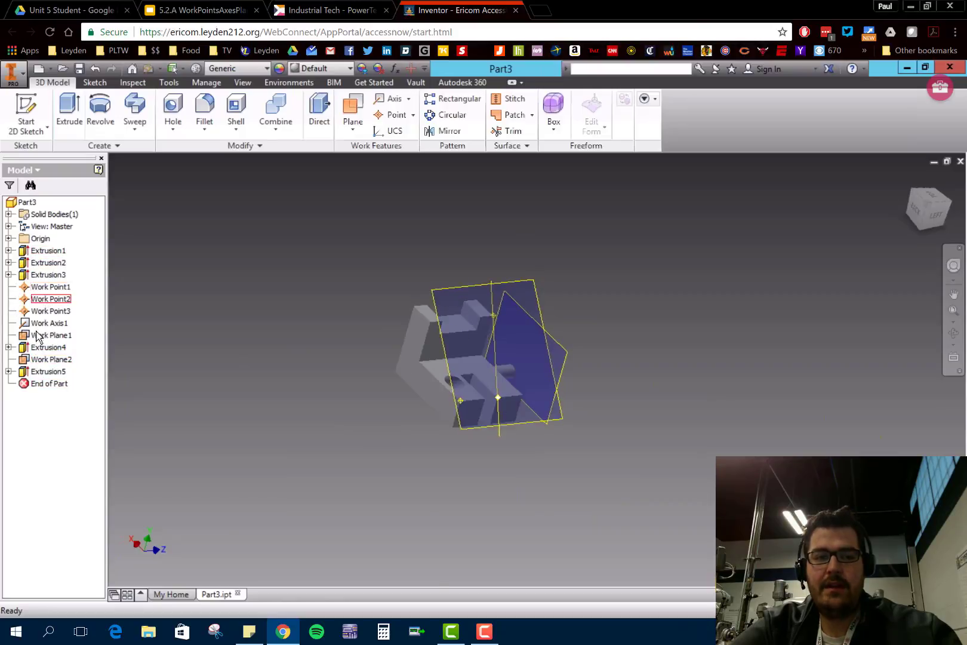
{"action": "left_click", "coordinate": [37, 359]}
{"action": "right_click", "coordinate": [37, 359]}
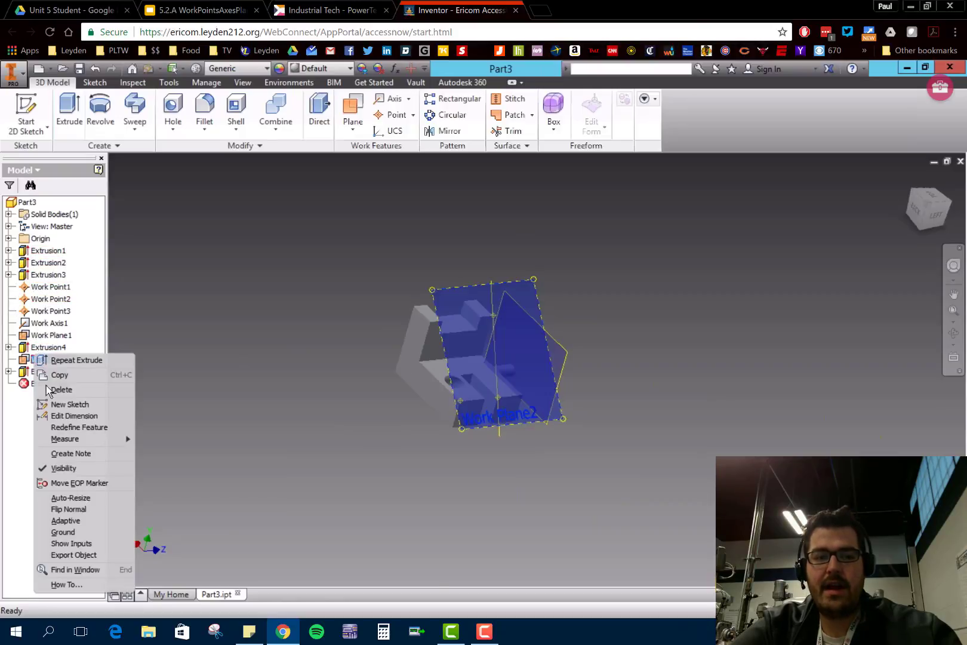
{"action": "left_click", "coordinate": [71, 471]}
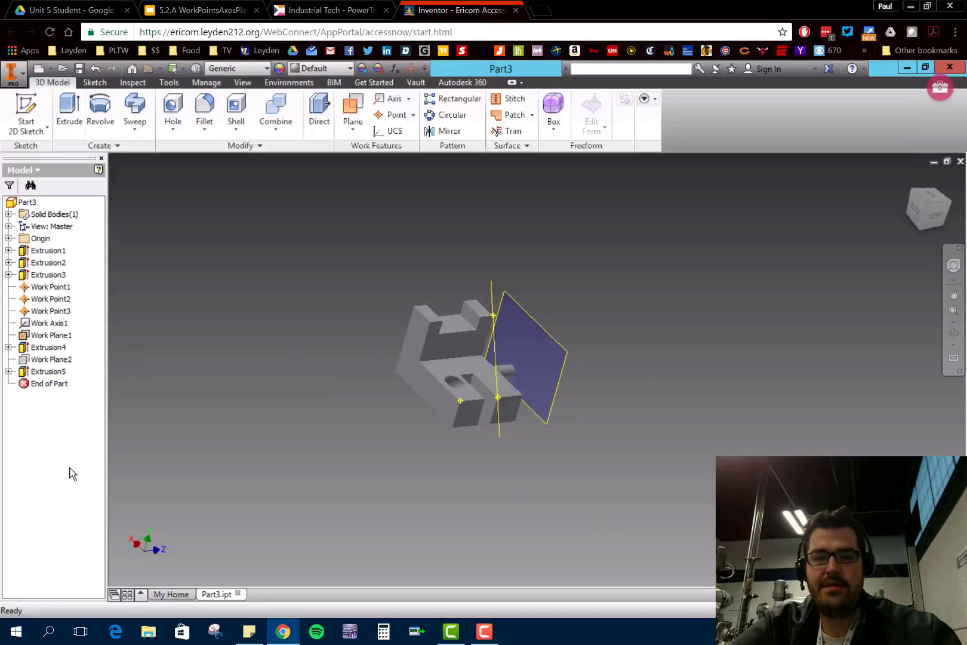
{"action": "right_click", "coordinate": [54, 325]}
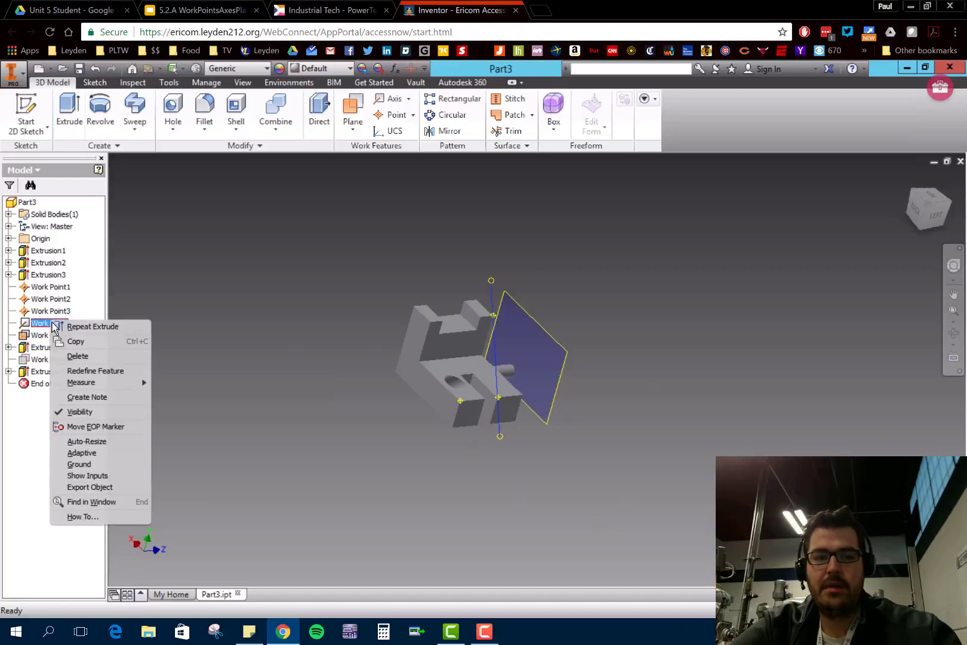
{"action": "left_click", "coordinate": [94, 417]}
- Examine the angled hole in the prong close up from above
{"action": "middle_click_drag", "start_coordinate": [552, 432], "coordinate": [610, 446], "text": "shift"}
{"action": "scroll", "coordinate": [454, 421], "scroll_direction": "up", "scroll_amount": 5}
{"action": "scroll", "coordinate": [454, 416], "scroll_direction": "up", "scroll_amount": 3}
{"action": "middle_click_drag", "start_coordinate": [503, 427], "coordinate": [460, 435], "text": "shift"}
{"action": "middle_click_drag", "start_coordinate": [563, 524], "coordinate": [601, 529]}
{"action": "scroll", "coordinate": [599, 518], "scroll_direction": "down", "scroll_amount": 3}
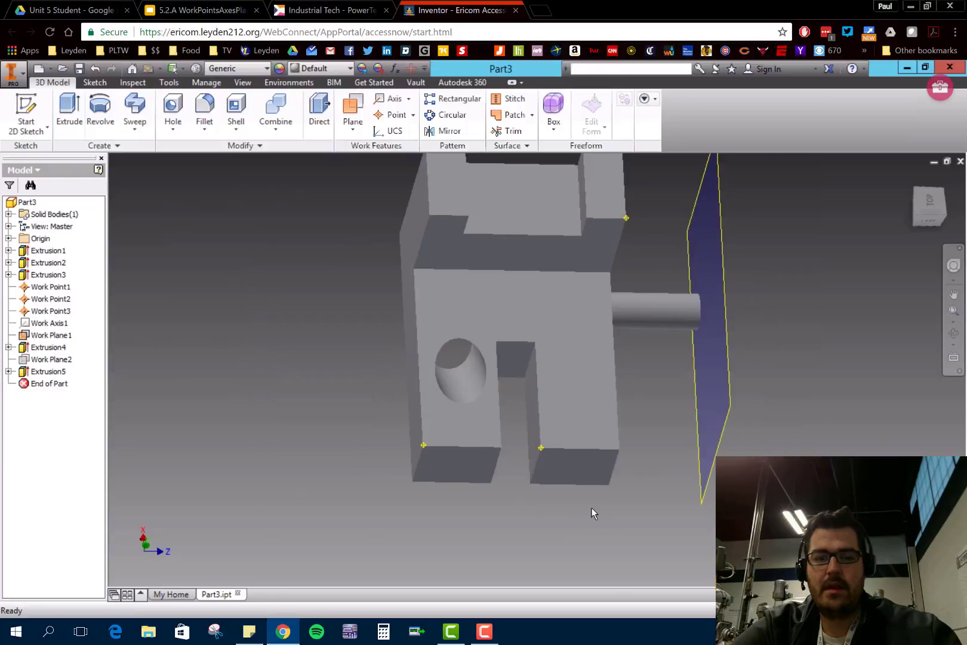
- Switch to Google Slides and read the remaining Angled Work Planes slides and the Tangent Work Planes slide
{"action": "left_click", "coordinate": [170, 12]}
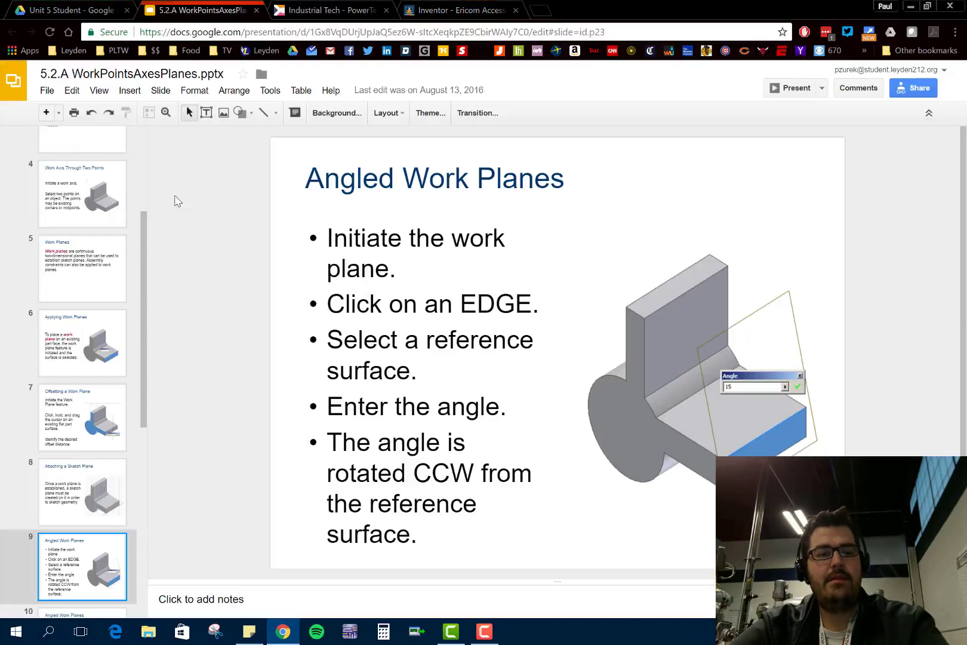
{"action": "left_click_drag", "start_coordinate": [144, 345], "coordinate": [145, 475]}
{"action": "left_click", "coordinate": [81, 359]}
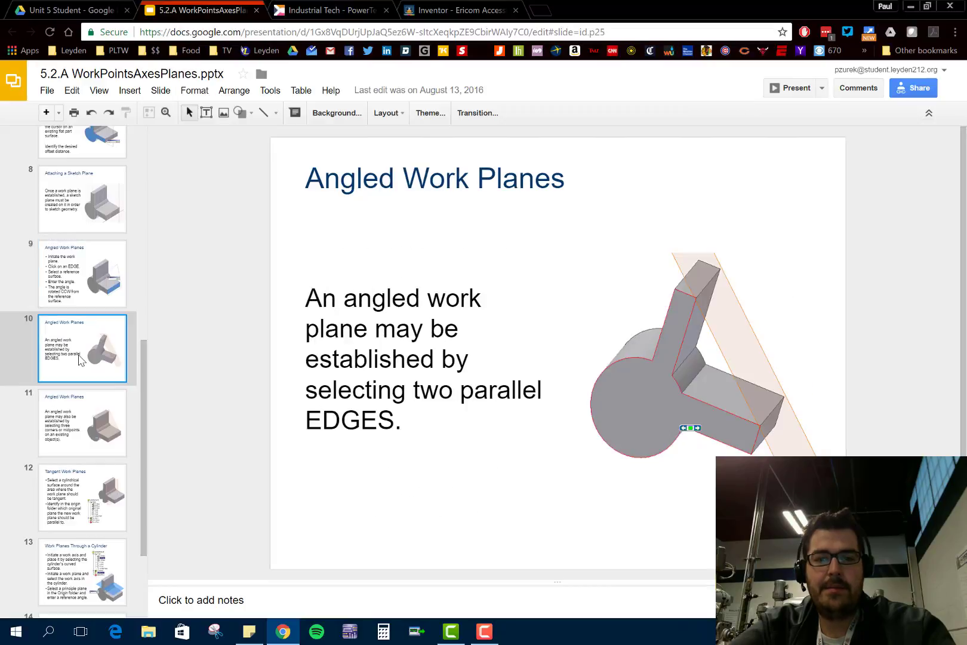
{"action": "left_click", "coordinate": [84, 420]}
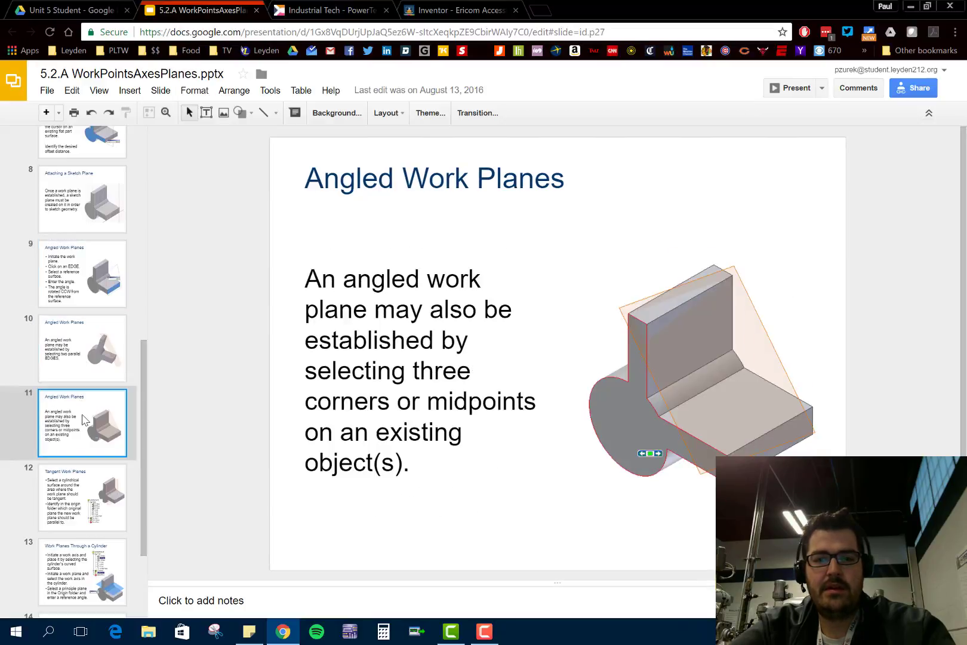
{"action": "left_click", "coordinate": [88, 495]}
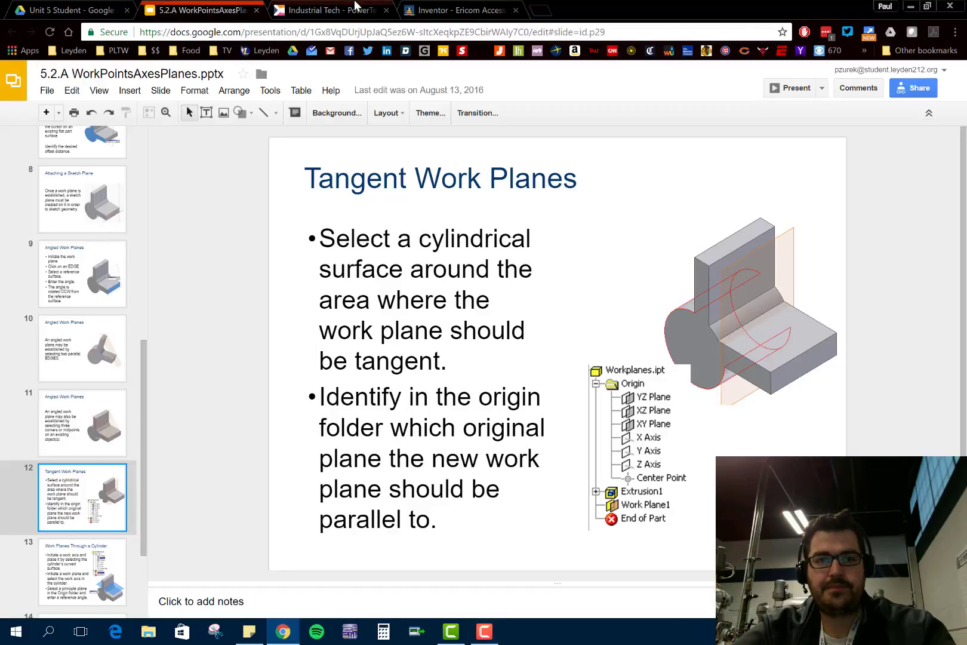
- Switch back to Inventor and hide the offset work plane at the end of the peg
{"action": "left_click", "coordinate": [422, 11]}
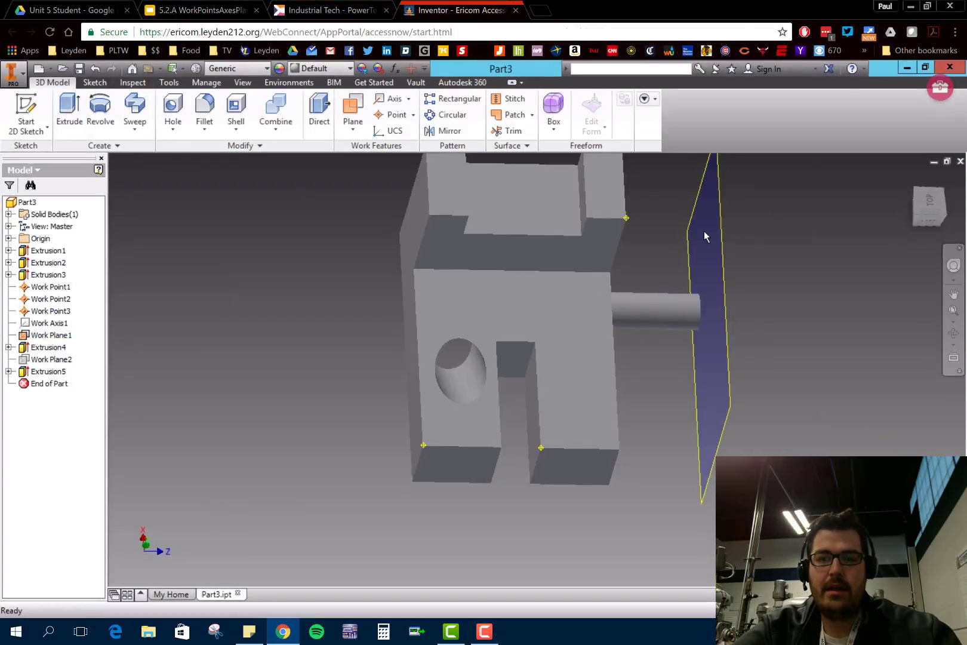
{"action": "middle_click_drag", "start_coordinate": [725, 395], "coordinate": [694, 394], "text": "shift"}
{"action": "left_click", "coordinate": [657, 402]}
{"action": "right_click", "coordinate": [657, 402]}
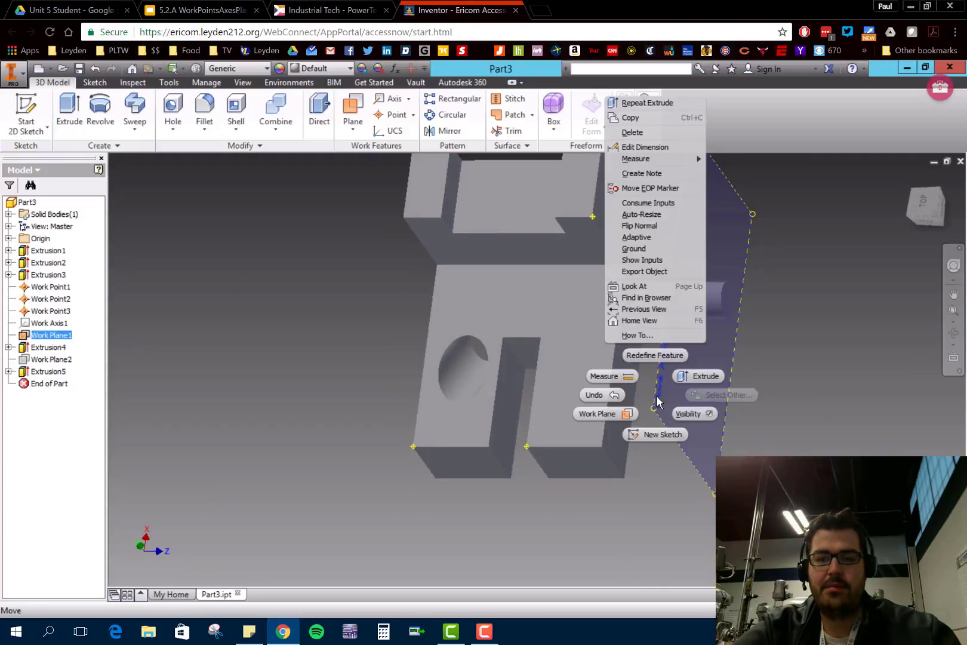
{"action": "left_click", "coordinate": [708, 414]}
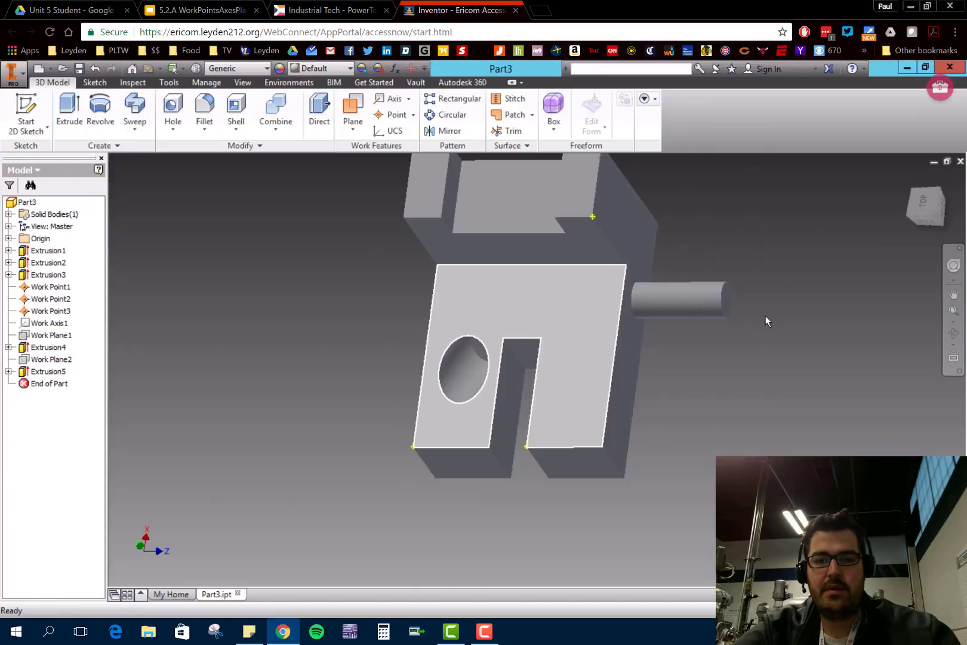
- Create a work plane tangent to the peg's curved surface and parallel to the top face of the upright's peg-side corner
{"action": "left_click", "coordinate": [351, 122]}
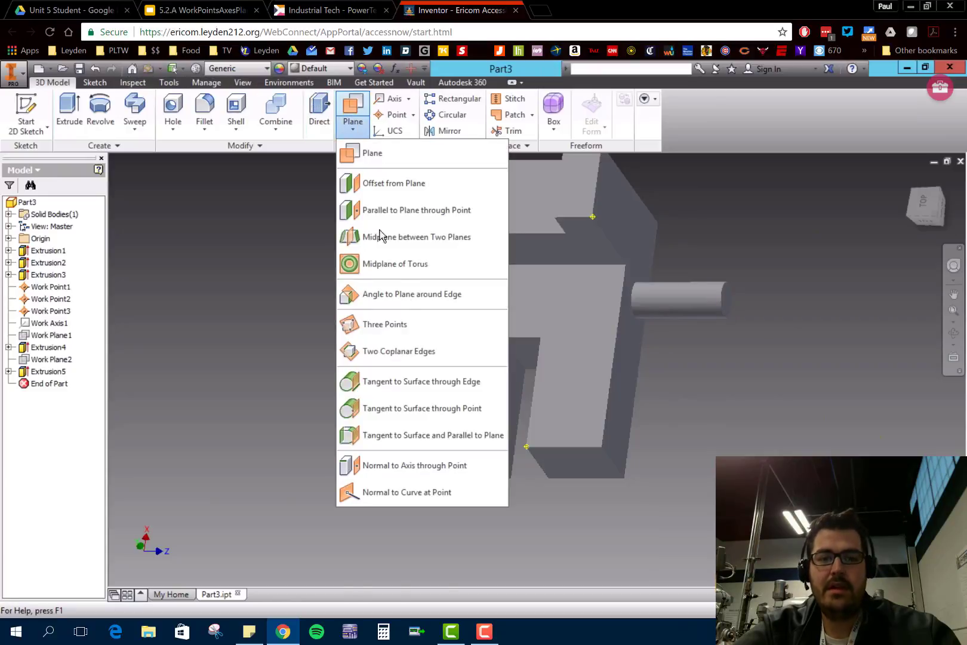
{"action": "left_click", "coordinate": [442, 436]}
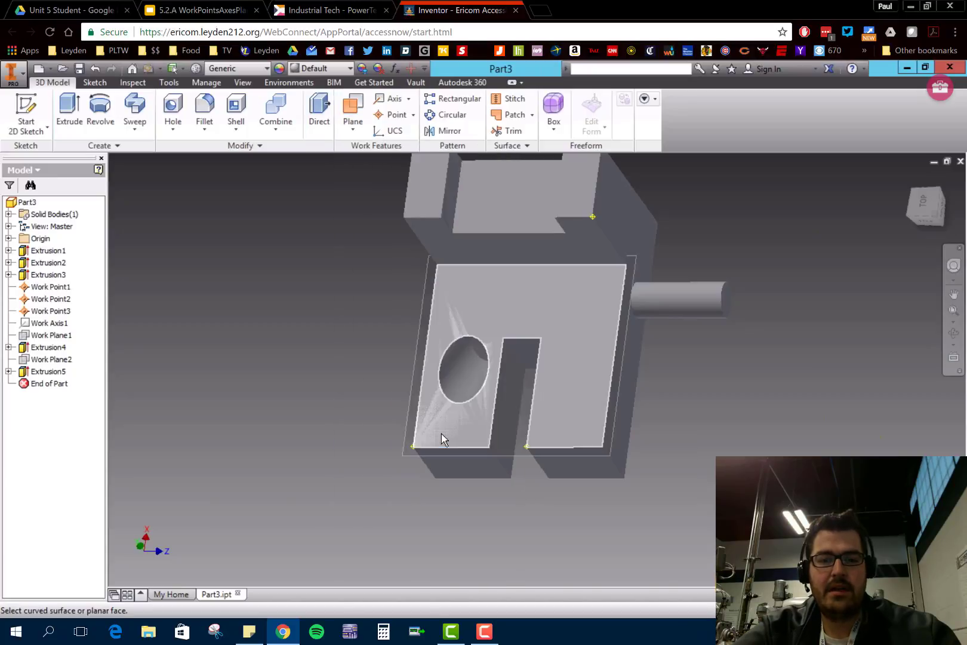
{"action": "left_click", "coordinate": [686, 301]}
{"action": "middle_click_drag", "start_coordinate": [707, 399], "coordinate": [719, 374], "text": "shift"}
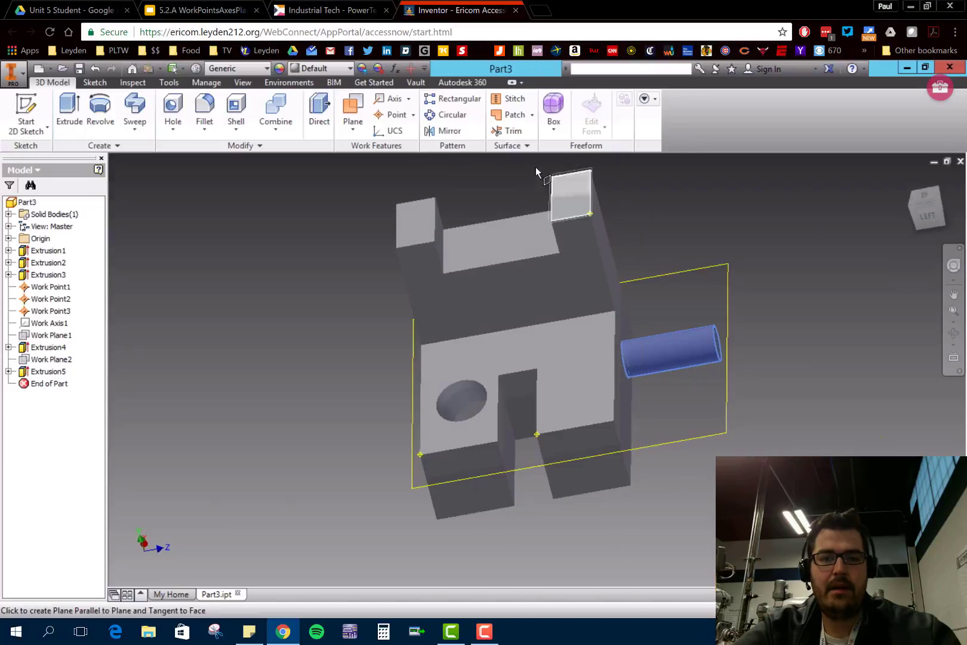
{"action": "left_click", "coordinate": [579, 201]}
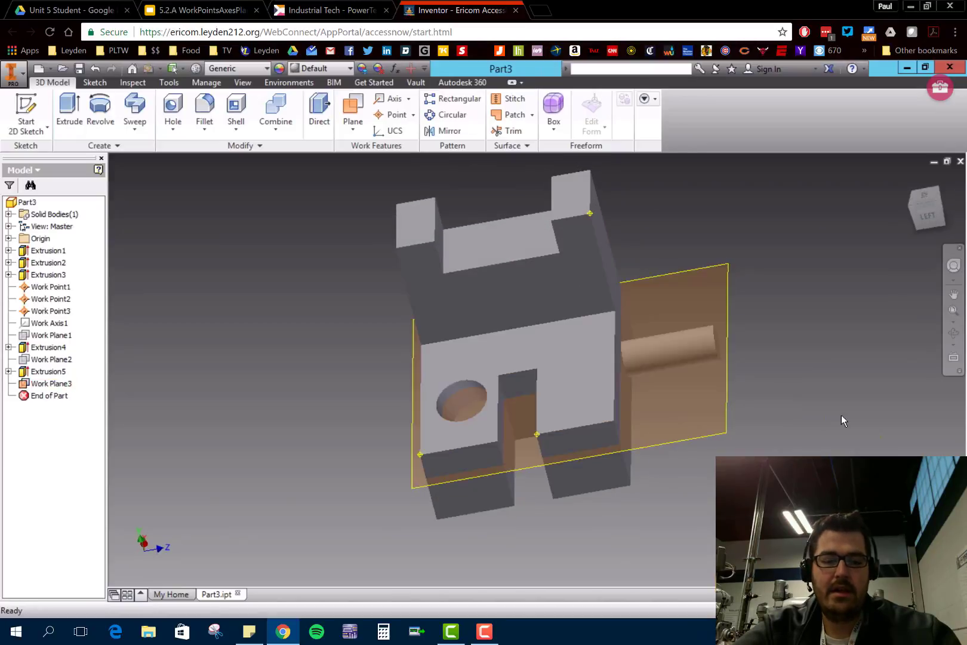
- Sketch a small circle on the tangent work plane, centred over the peg's axis, and finish the sketch
{"action": "middle_click_drag", "start_coordinate": [823, 417], "coordinate": [434, 392], "text": "shift"}
{"action": "scroll", "coordinate": [797, 361], "scroll_direction": "down", "scroll_amount": 8}
{"action": "middle_click_drag", "start_coordinate": [774, 356], "coordinate": [584, 353], "text": "shift"}
{"action": "middle_click_drag", "start_coordinate": [489, 361], "coordinate": [882, 406]}
{"action": "scroll", "coordinate": [746, 424], "scroll_direction": "up", "scroll_amount": 5}
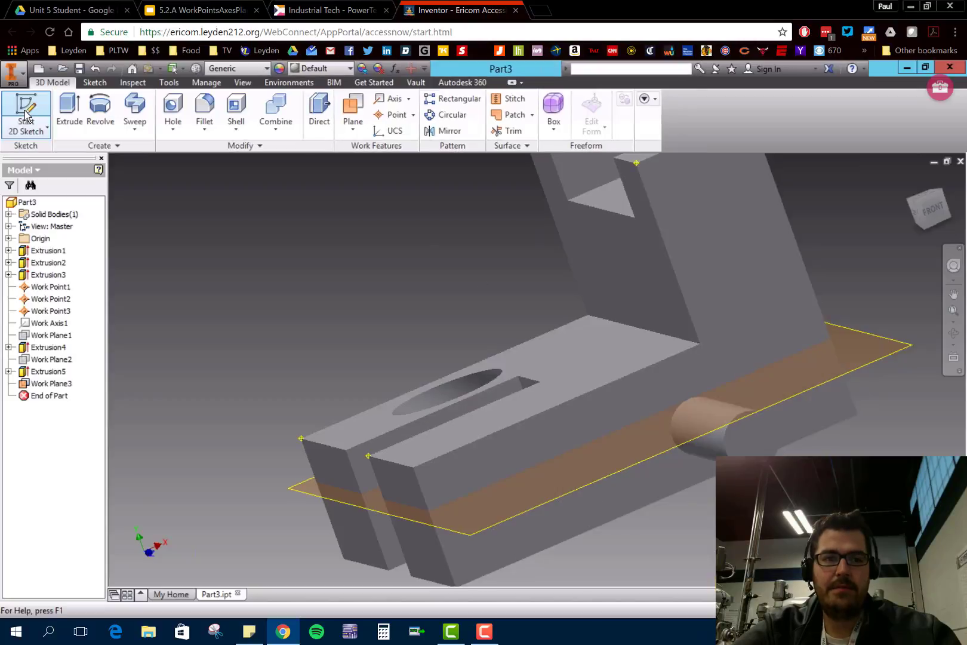
{"action": "left_click", "coordinate": [26, 113]}
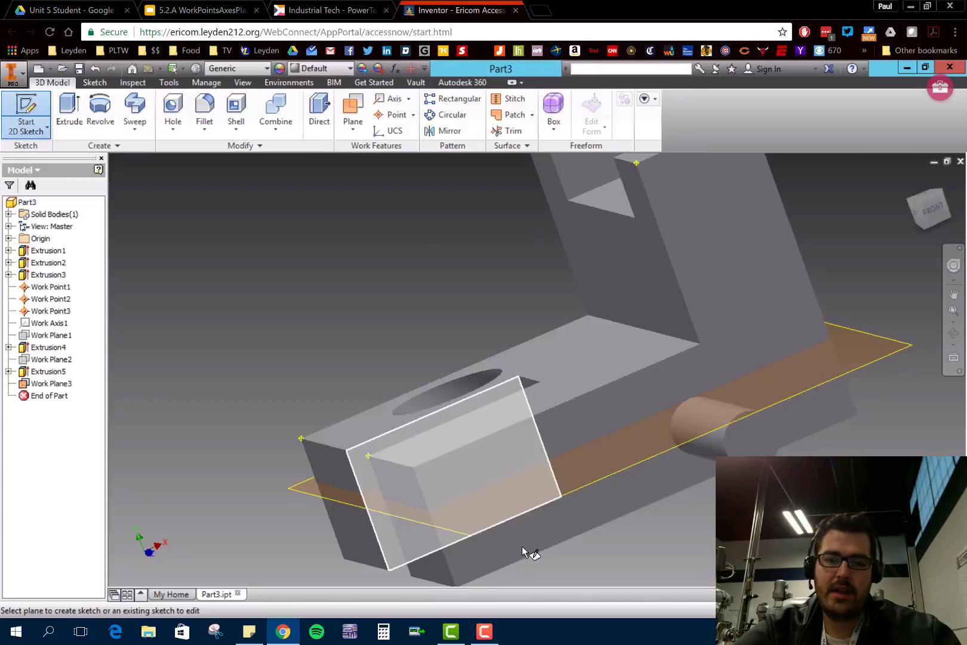
{"action": "left_click", "coordinate": [909, 353]}
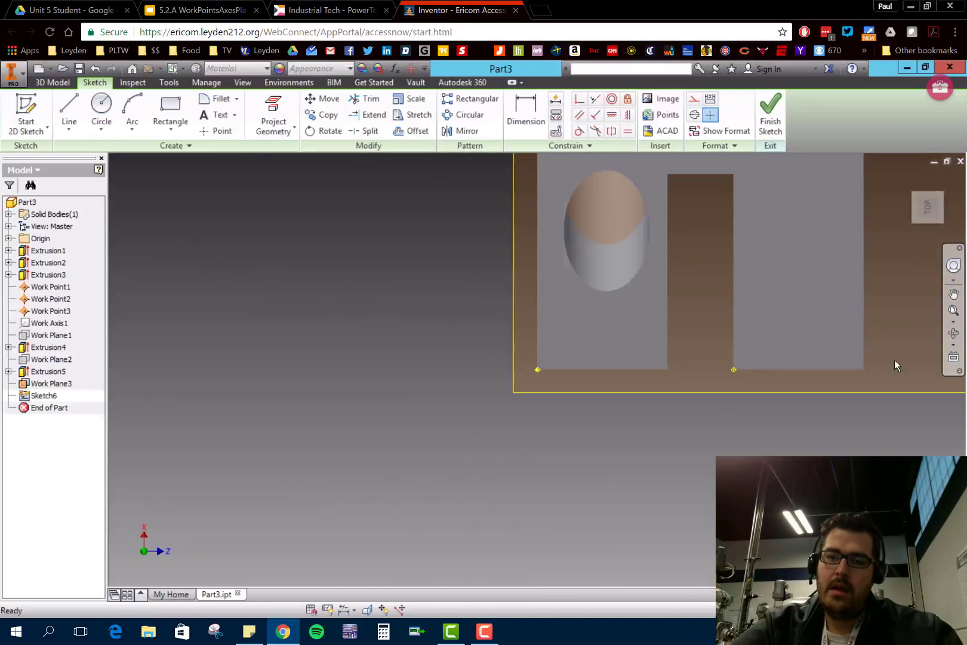
{"action": "mouse_move", "coordinate": [621, 406]}
{"action": "middle_mouse_down"}
{"action": "mouse_move", "coordinate": [332, 482]}
{"action": "mouse_move", "coordinate": [84, 565]}
{"action": "middle_mouse_up"}
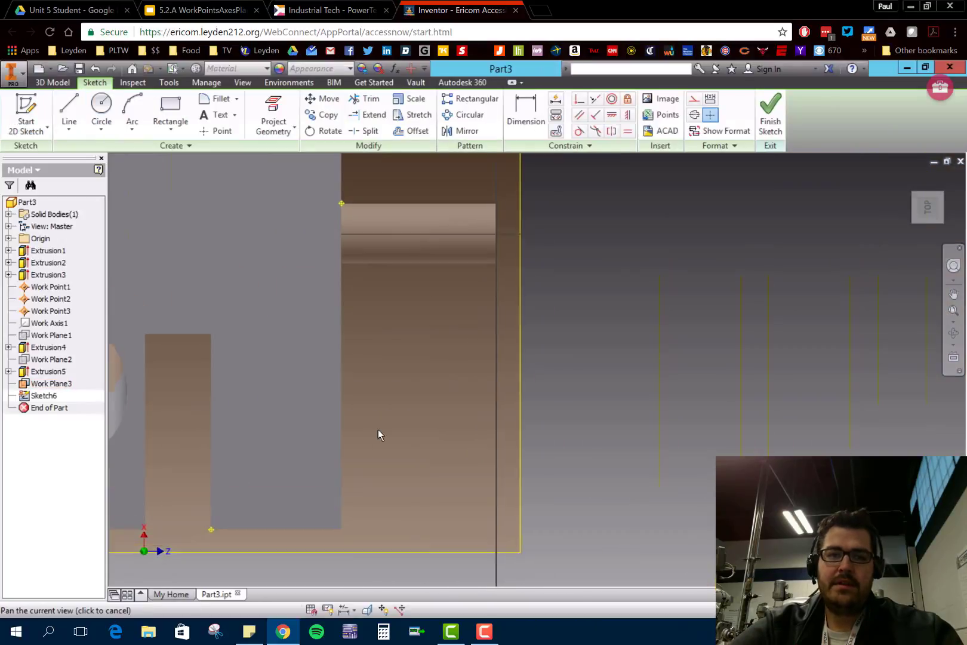
{"action": "left_click", "coordinate": [102, 106]}
{"action": "left_click", "coordinate": [425, 236]}
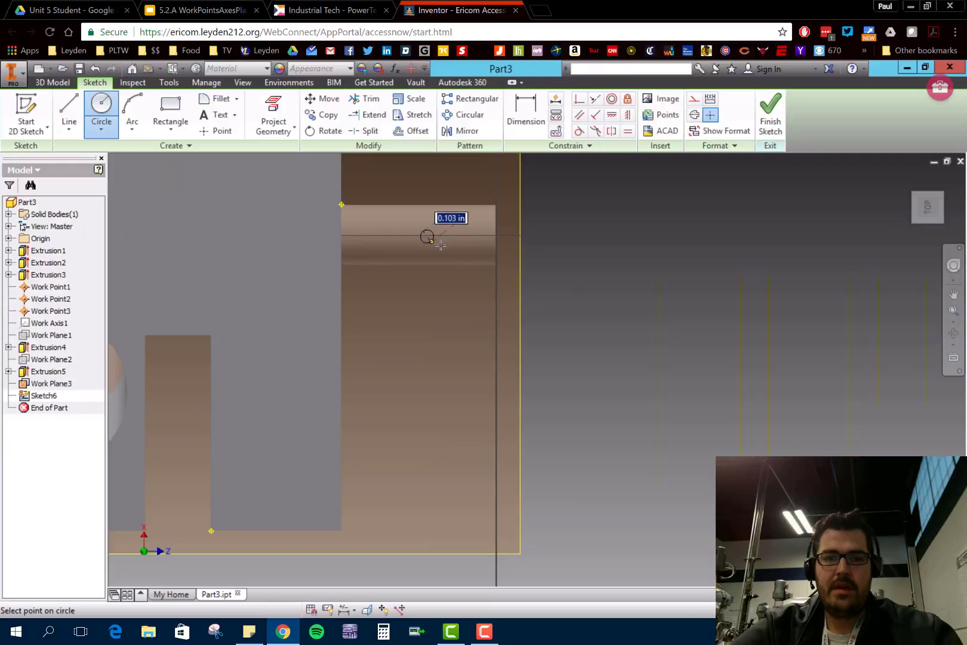
{"action": "left_click", "coordinate": [442, 244]}
{"action": "left_click", "coordinate": [770, 108]}
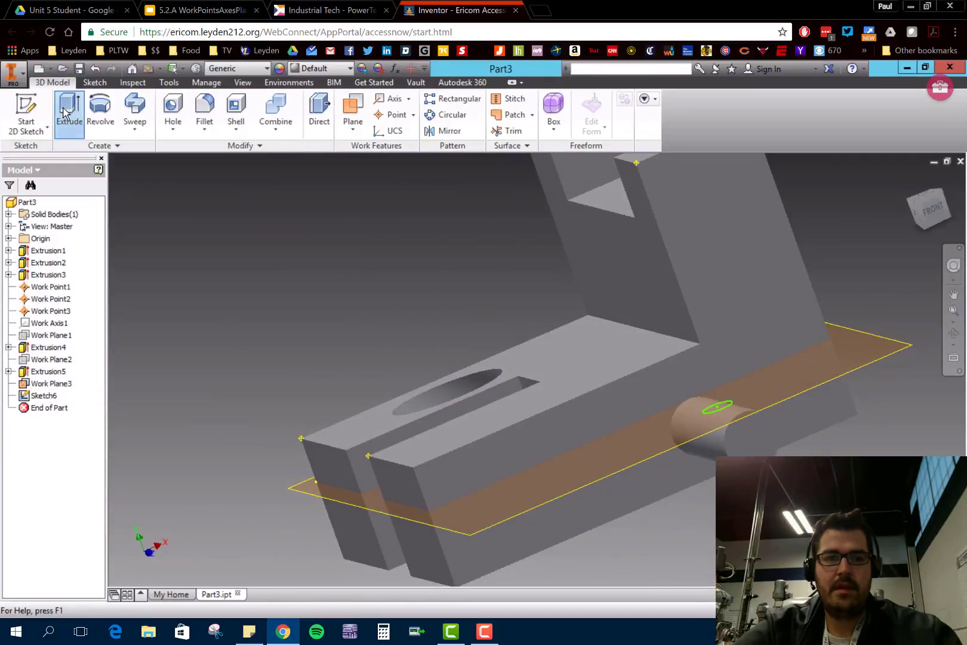
- Extrude the small circle on the tangent work plane as a 3 in cut down into the peg
{"action": "left_click", "coordinate": [68, 113]}
{"action": "left_click", "coordinate": [210, 233]}
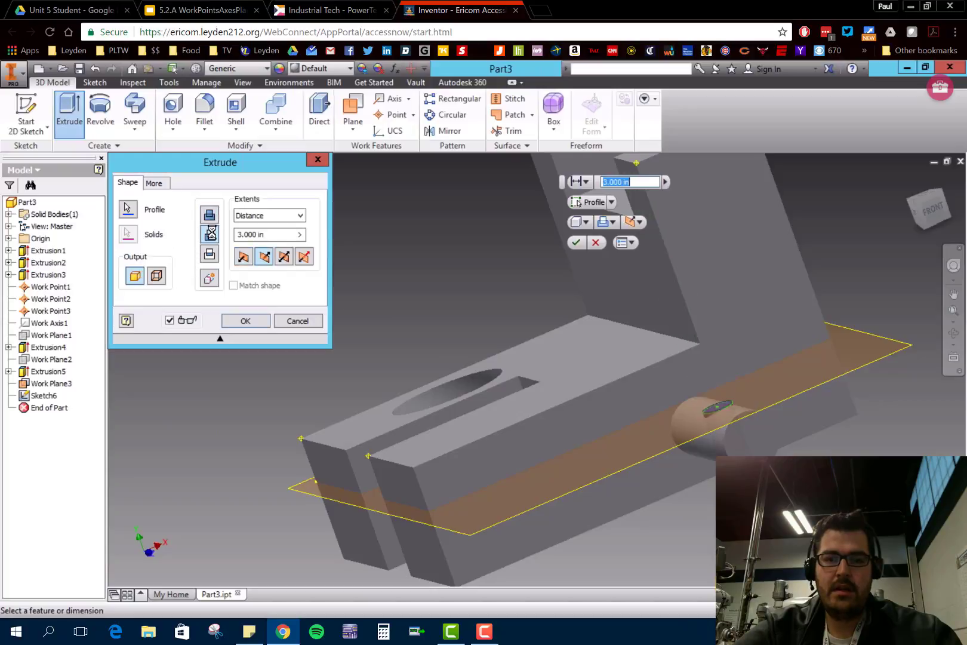
{"action": "left_click", "coordinate": [254, 324]}
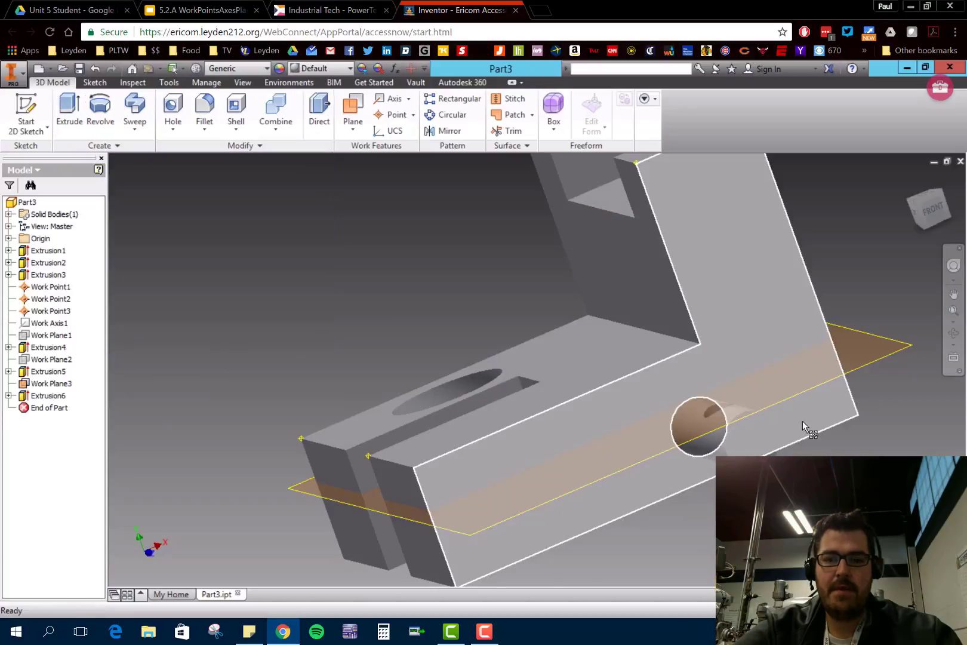
- Edit the peg's circular cut extrusion and set its distance to .25 in
{"action": "middle_click_drag", "start_coordinate": [820, 433], "coordinate": [488, 391], "text": "shift"}
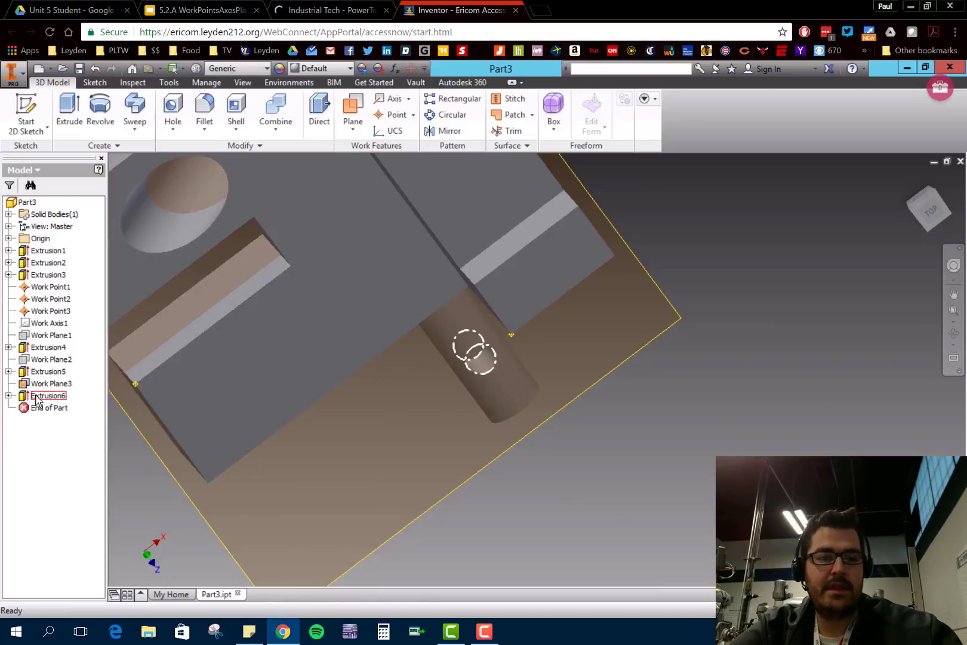
{"action": "double_click", "coordinate": [37, 396]}
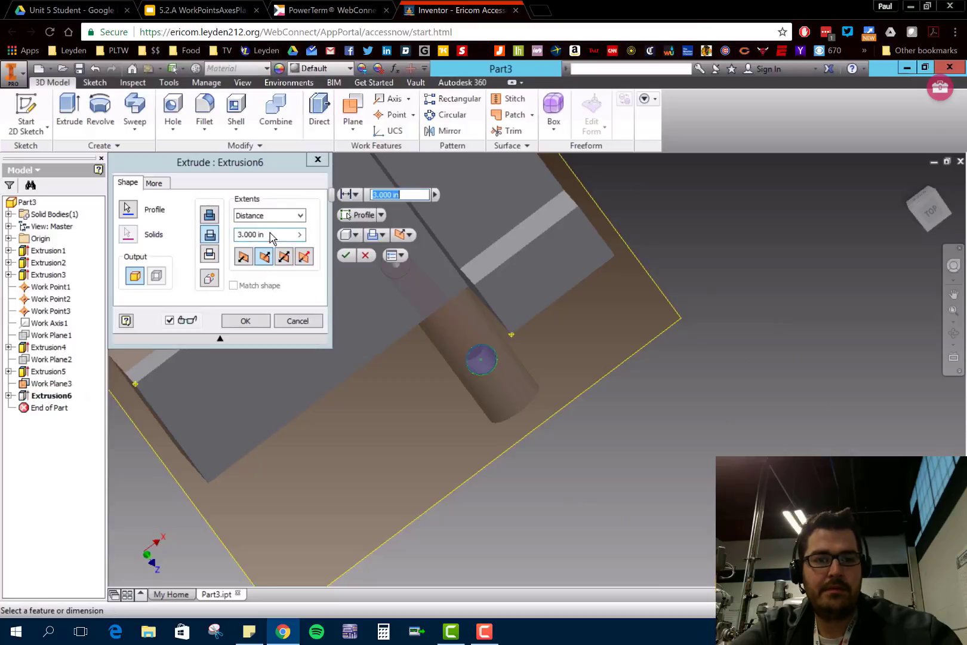
{"action": "left_click_drag", "start_coordinate": [291, 234], "coordinate": [136, 201]}
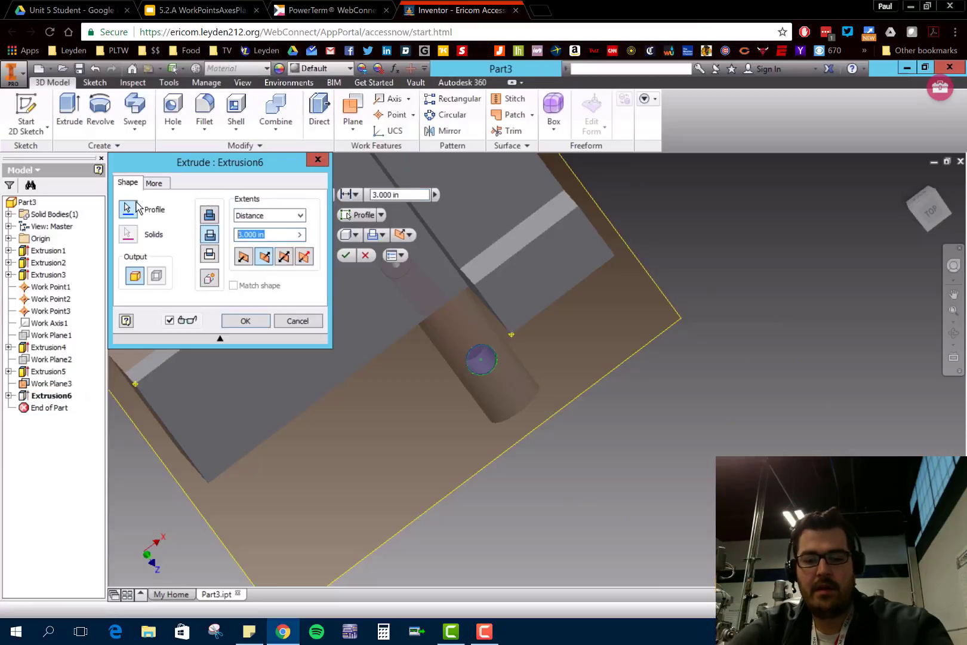
{"action": "type", "text": ".25"}
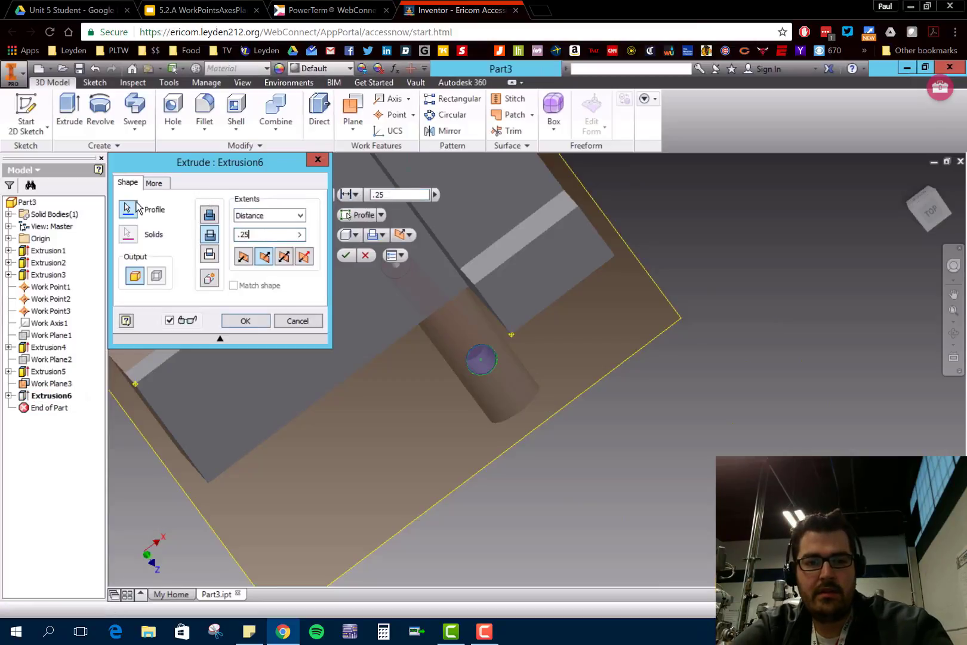
{"action": "key", "text": "Return"}
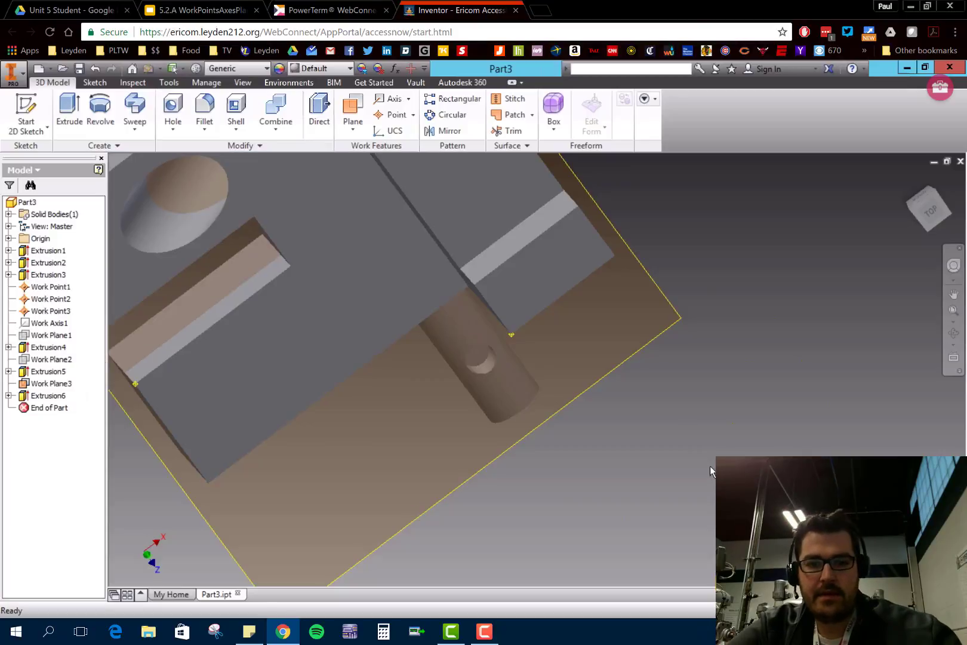
- Examine the shallow hole in the peg and the whole bracket from several angles
{"action": "mouse_move", "coordinate": [709, 466]}
{"action": "middle_mouse_down", "text": "shift"}
{"action": "mouse_move", "coordinate": [688, 427]}
{"action": "mouse_move", "coordinate": [690, 359]}
{"action": "mouse_move", "coordinate": [691, 391]}
{"action": "mouse_move", "coordinate": [592, 348]}
{"action": "mouse_move", "coordinate": [561, 389]}
{"action": "mouse_move", "coordinate": [576, 391]}
{"action": "mouse_move", "coordinate": [574, 421]}
{"action": "middle_mouse_up", "text": "shift"}
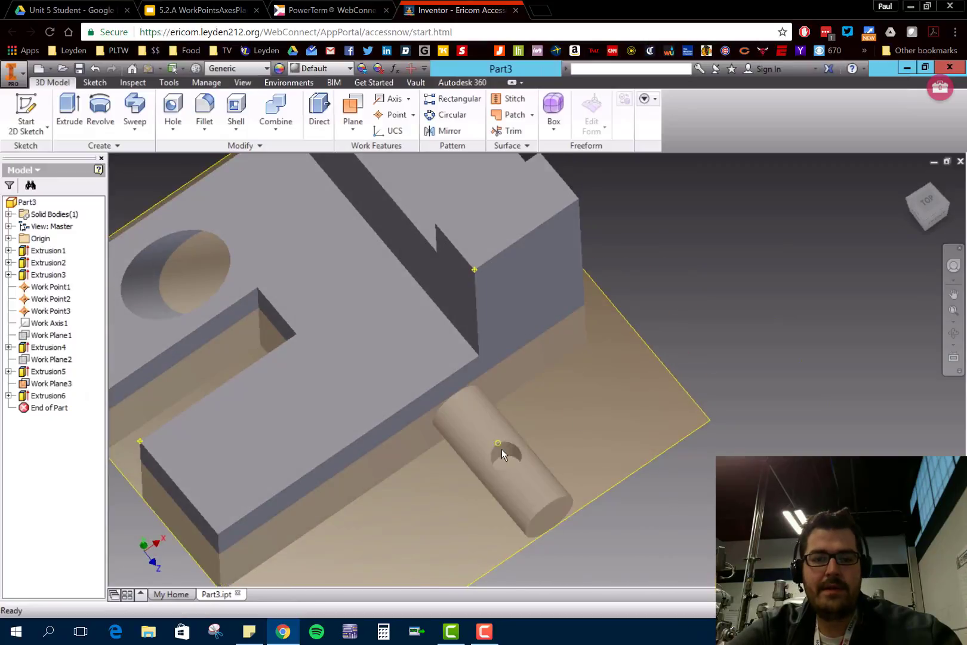
{"action": "middle_click_drag", "start_coordinate": [575, 454], "coordinate": [700, 458], "text": "shift"}
{"action": "middle_click_drag", "start_coordinate": [472, 444], "coordinate": [802, 504]}
{"action": "middle_click_drag", "start_coordinate": [797, 411], "coordinate": [777, 452], "text": "shift"}
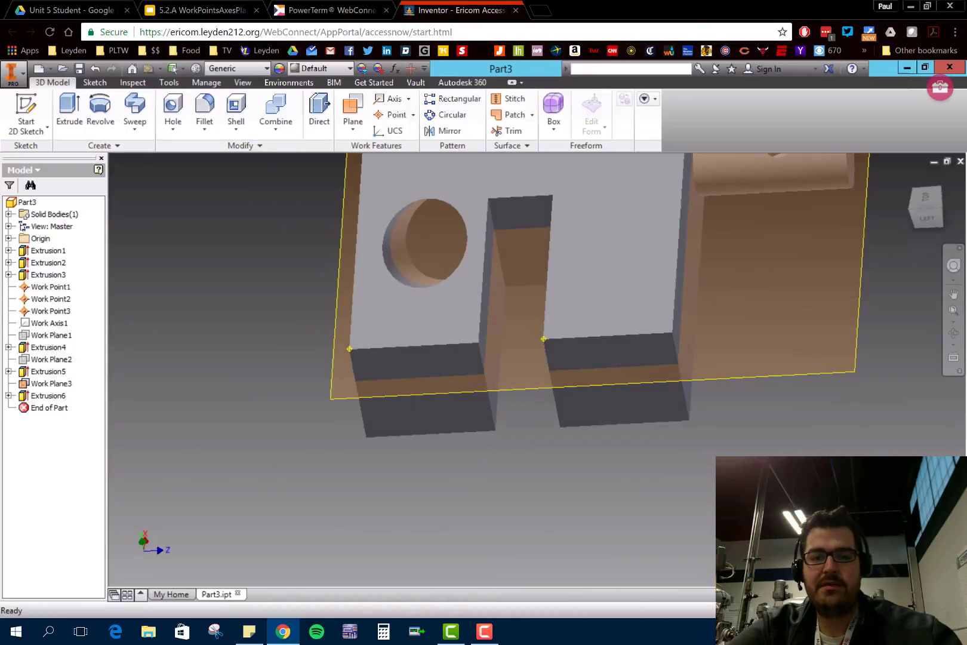
{"action": "scroll", "coordinate": [776, 451], "scroll_direction": "down", "scroll_amount": 5}
{"action": "middle_click_drag", "start_coordinate": [774, 385], "coordinate": [673, 436]}
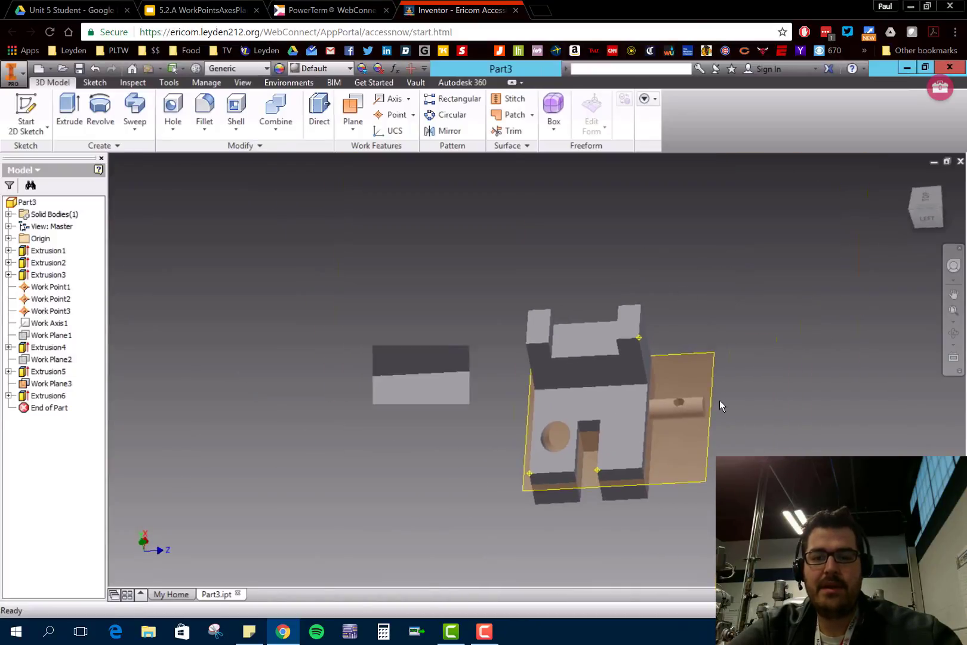
{"action": "scroll", "coordinate": [719, 400], "scroll_direction": "up", "scroll_amount": 4}
{"action": "scroll", "coordinate": [719, 400], "scroll_direction": "down", "scroll_amount": 1}
{"action": "middle_click_drag", "start_coordinate": [719, 400], "coordinate": [734, 362]}
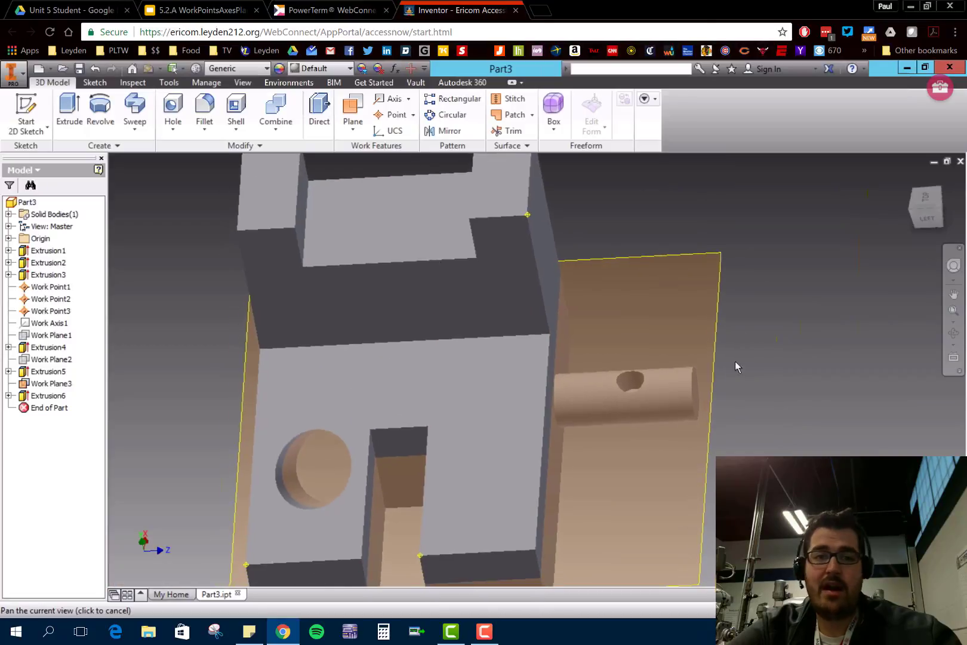
{"action": "left_click", "coordinate": [357, 135]}
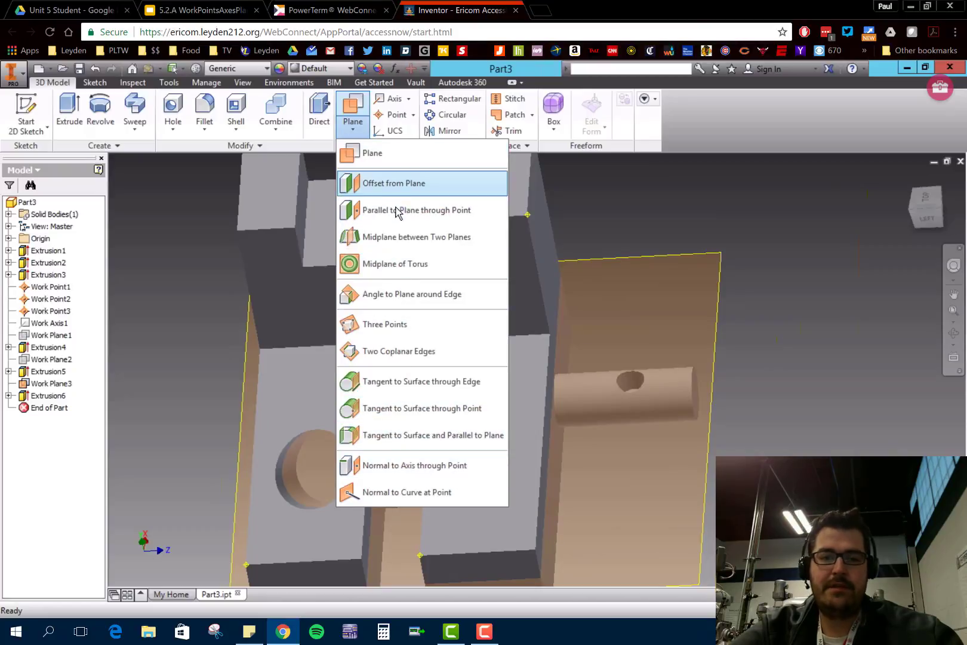
{"action": "left_click", "coordinate": [425, 241]}
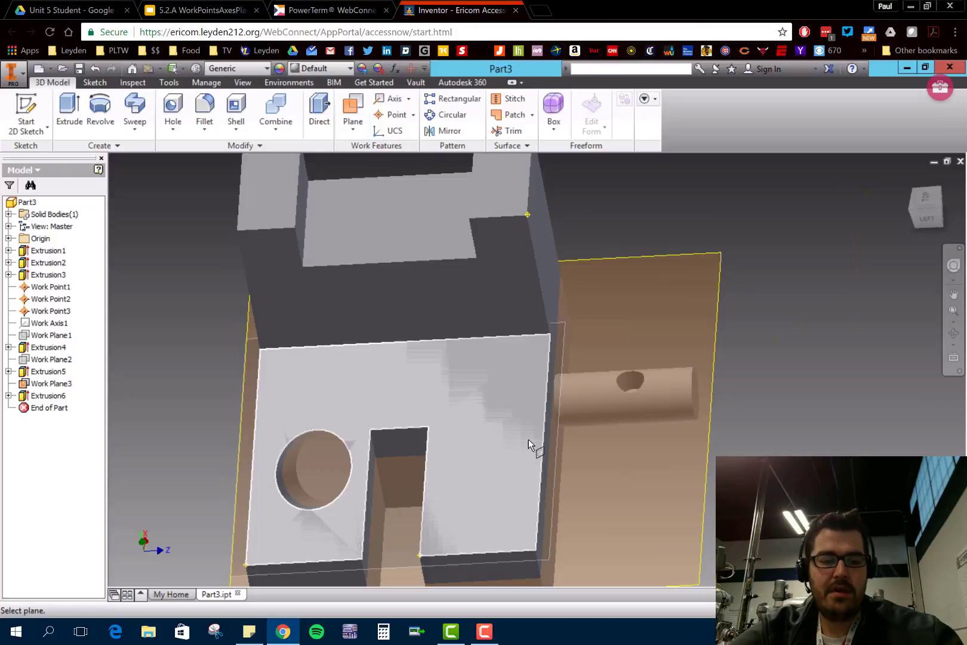
{"action": "left_click", "coordinate": [550, 268]}
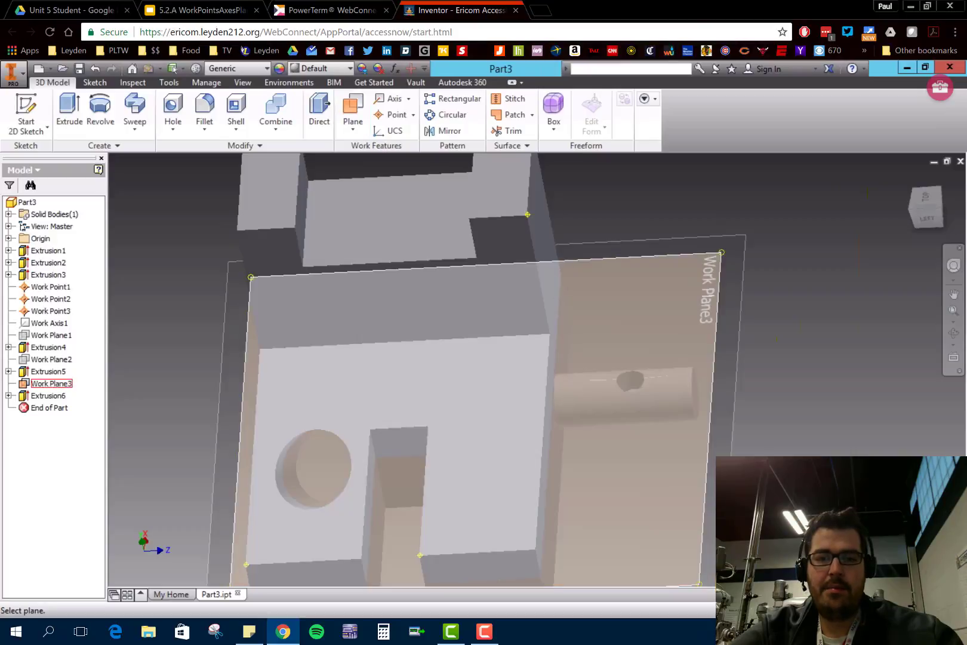
{"action": "scroll", "coordinate": [781, 377], "scroll_direction": "up", "scroll_amount": 4}
{"action": "scroll", "coordinate": [781, 377], "scroll_direction": "down", "scroll_amount": 3}
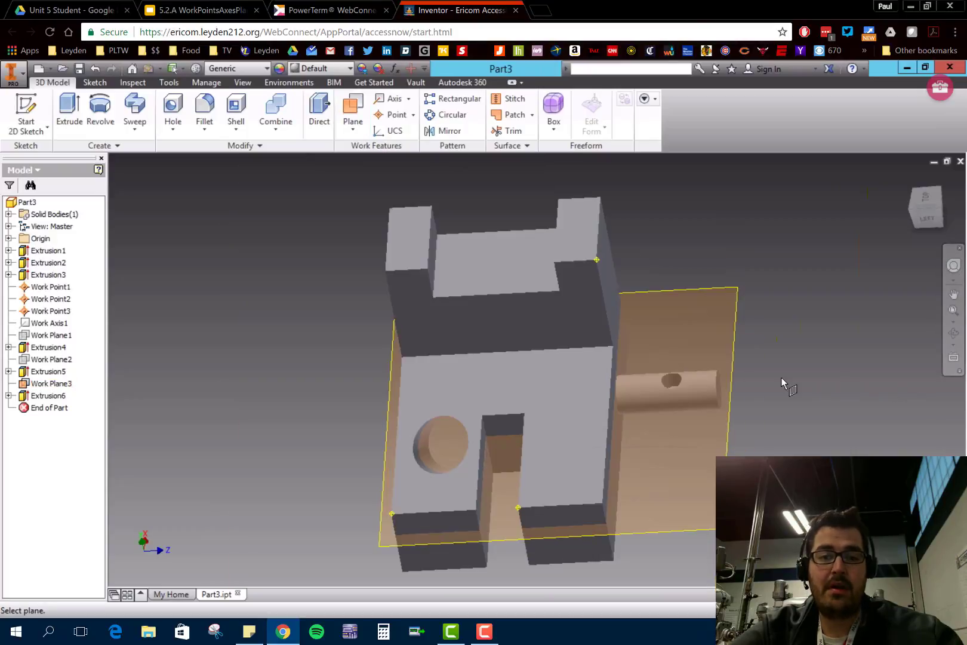
{"action": "middle_click_drag", "start_coordinate": [781, 378], "coordinate": [771, 382], "text": "shift"}
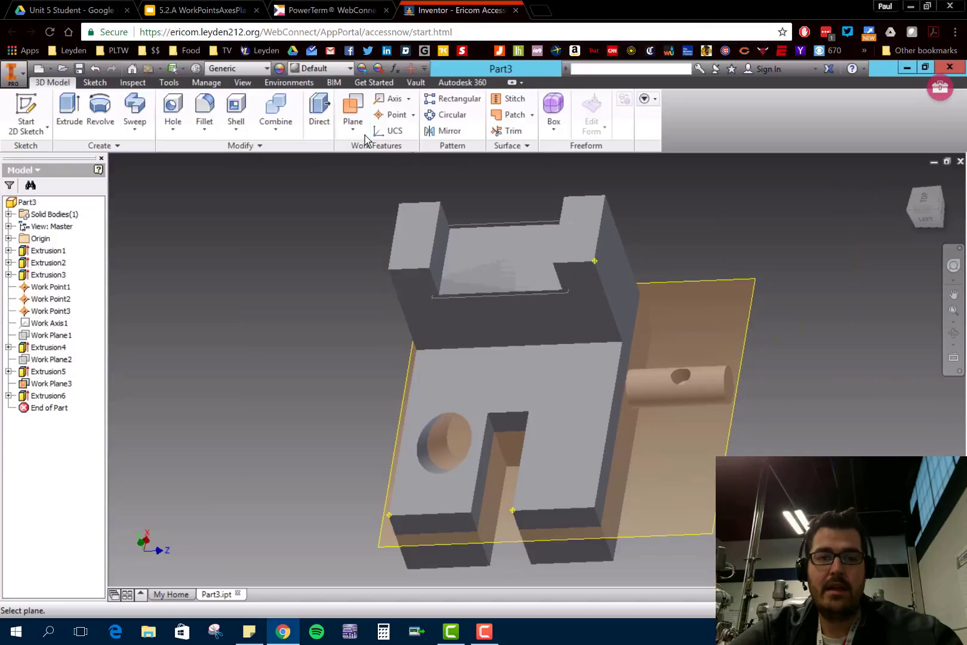
- Create a midplane work plane between the bracket's peg-side face and its opposite outer side face
{"action": "left_click", "coordinate": [346, 132]}
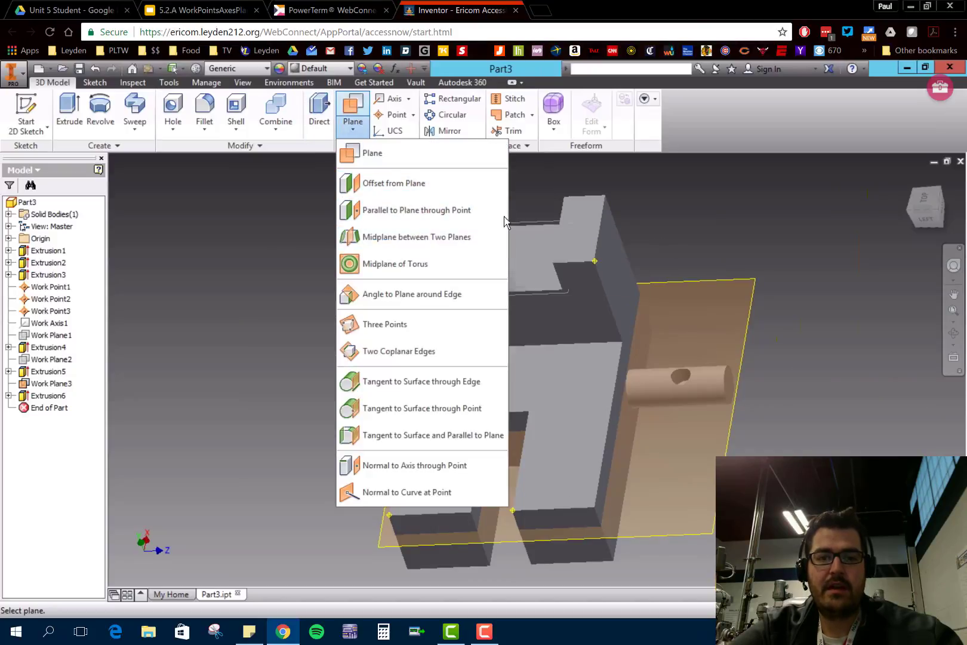
{"action": "left_click", "coordinate": [424, 243]}
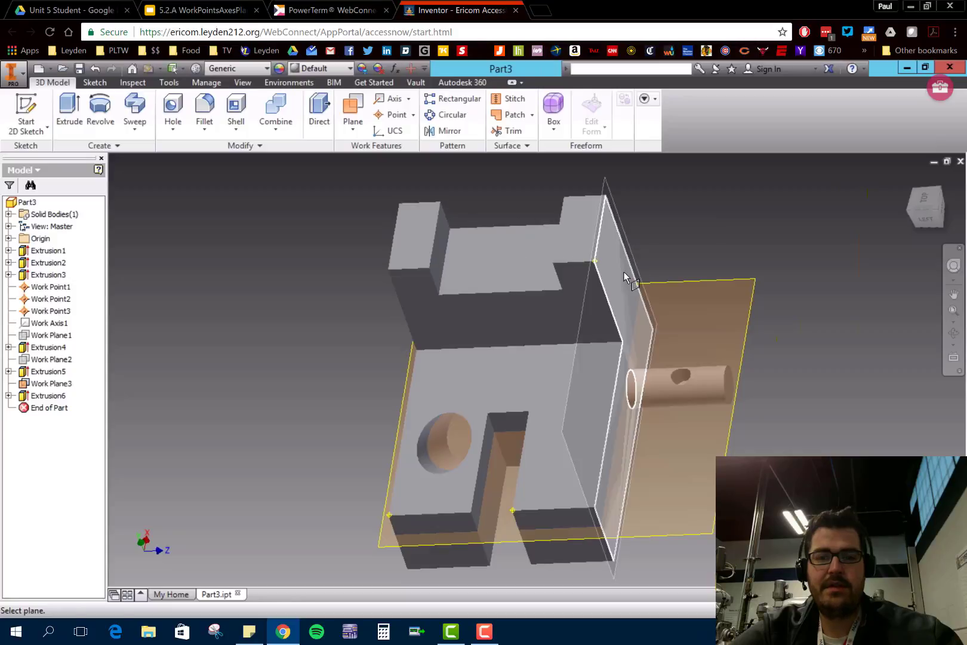
{"action": "left_click", "coordinate": [624, 273]}
{"action": "mouse_move", "coordinate": [535, 292]}
{"action": "middle_mouse_down", "text": "shift"}
{"action": "mouse_move", "coordinate": [576, 289]}
{"action": "mouse_move", "coordinate": [531, 292]}
{"action": "middle_mouse_up", "text": "shift"}
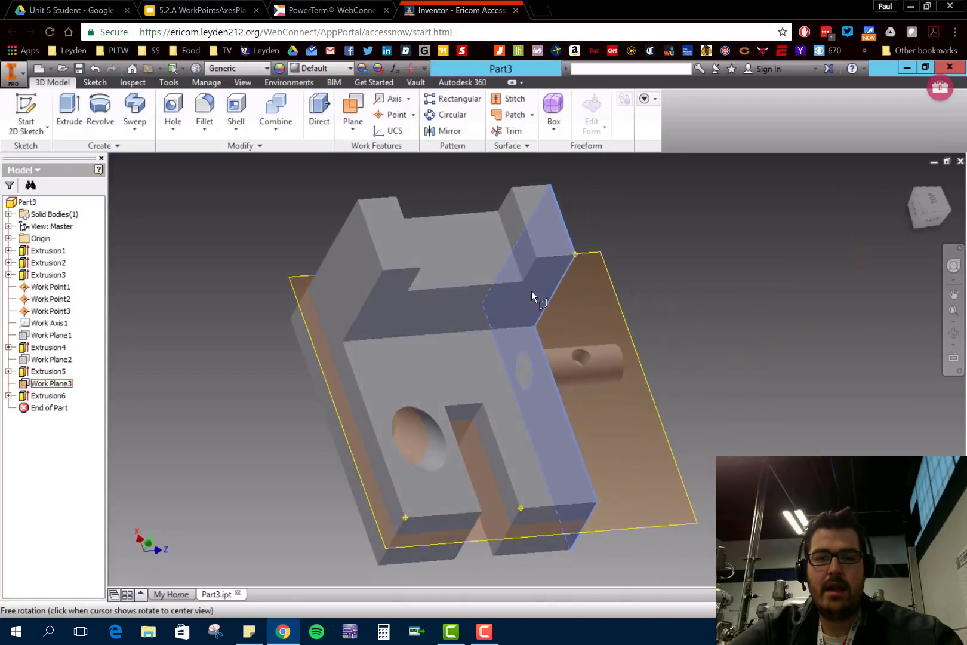
{"action": "left_click", "coordinate": [357, 261]}
{"action": "middle_click_drag", "start_coordinate": [367, 260], "coordinate": [480, 278], "text": "shift"}
{"action": "left_click", "coordinate": [360, 129]}
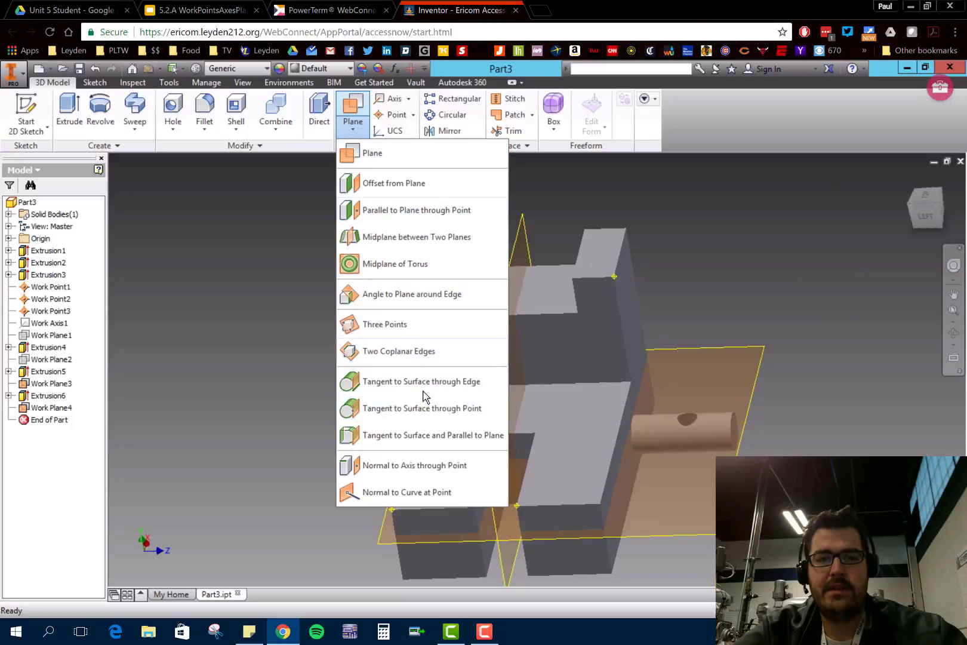
{"action": "left_click", "coordinate": [364, 124]}
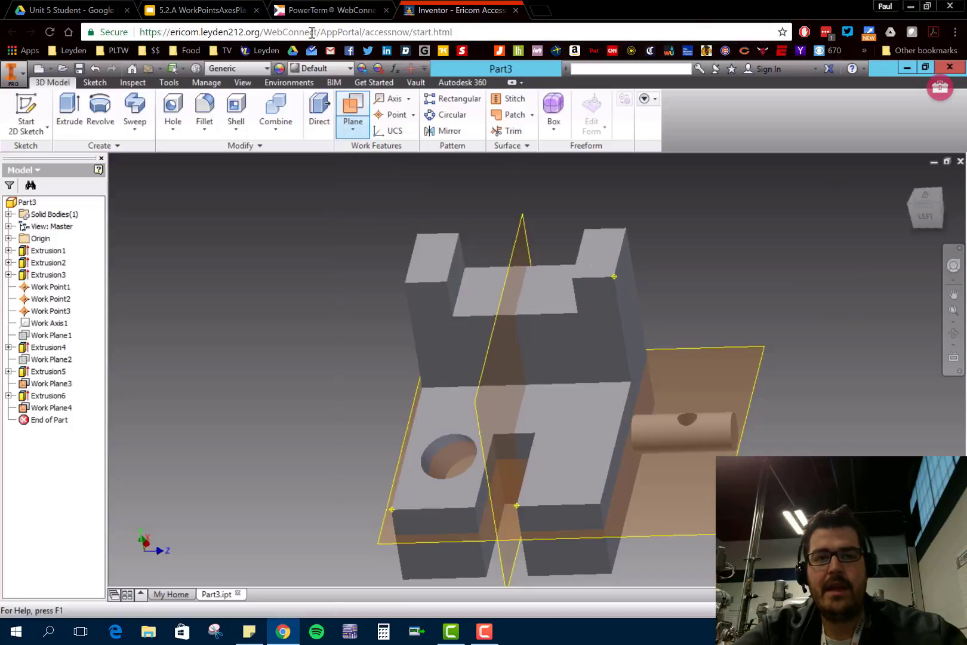
- Switch to Google Slides and read the Work Planes Through a Cylinder slides
{"action": "left_click", "coordinate": [200, 11]}
{"action": "key", "text": "Down"}
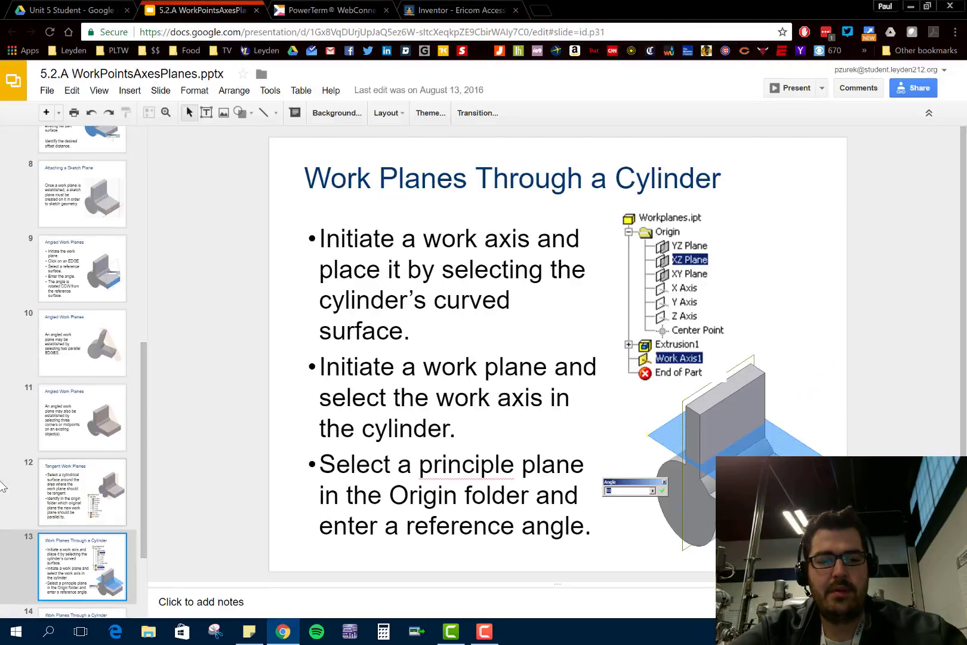
{"action": "key", "text": "Down"}
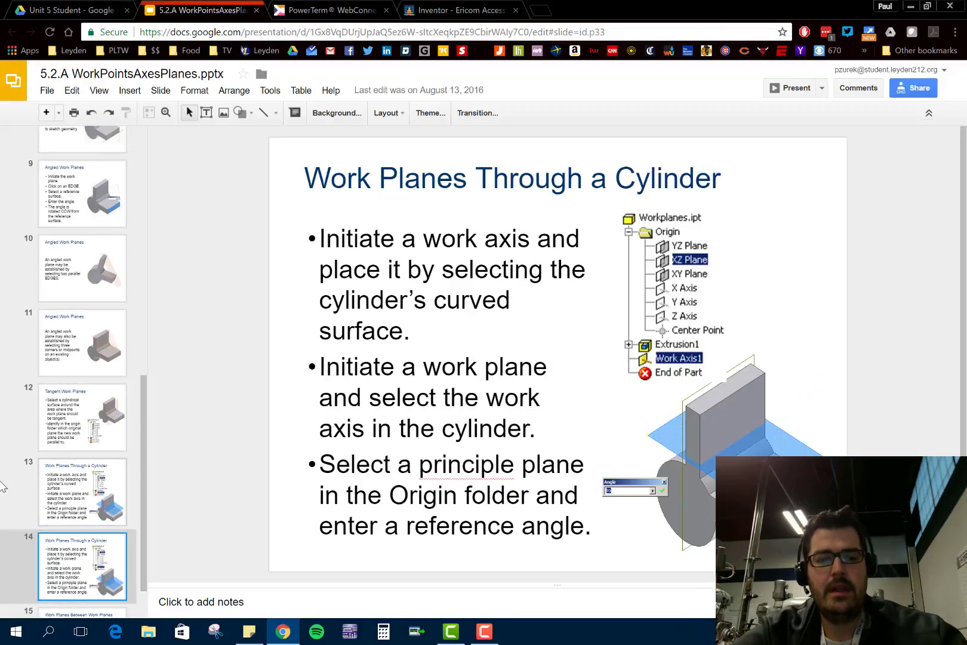